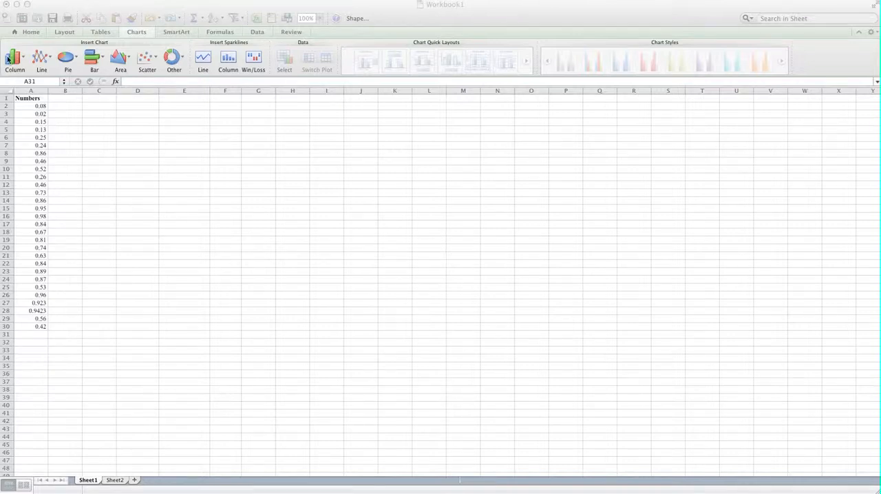
click(37, 103)
drag(35, 99, 42, 327)
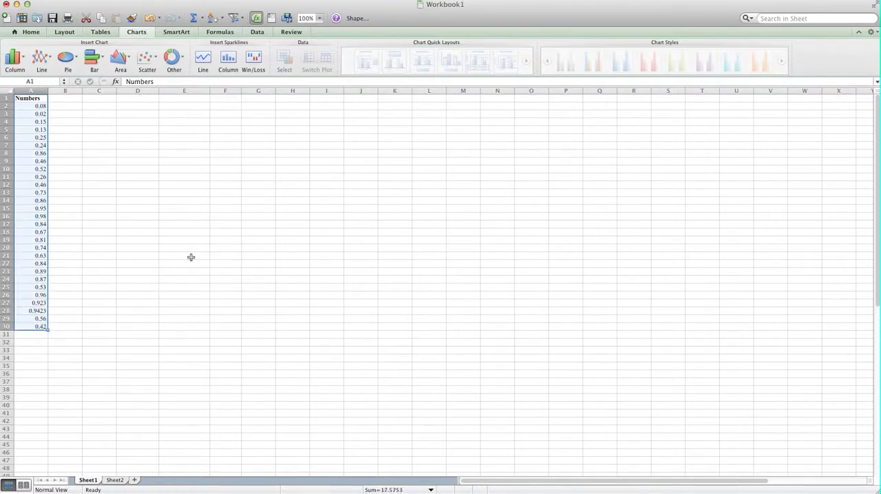
click(65, 136)
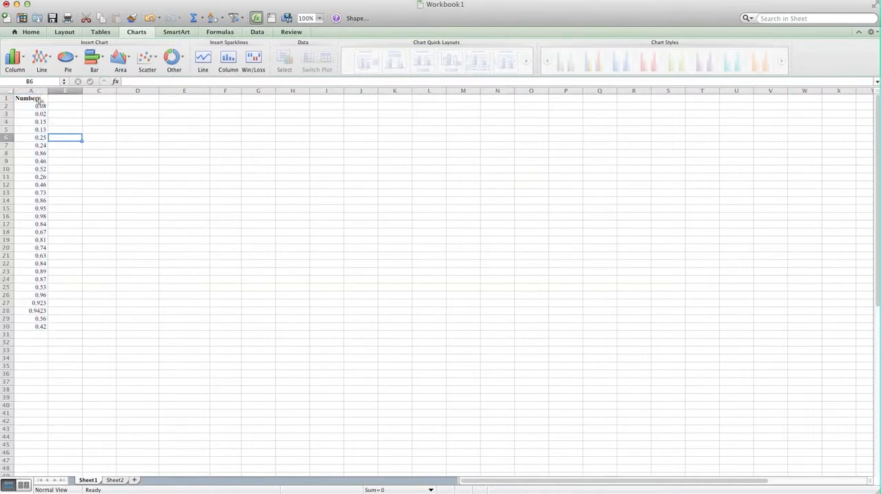
click(36, 98)
click(73, 122)
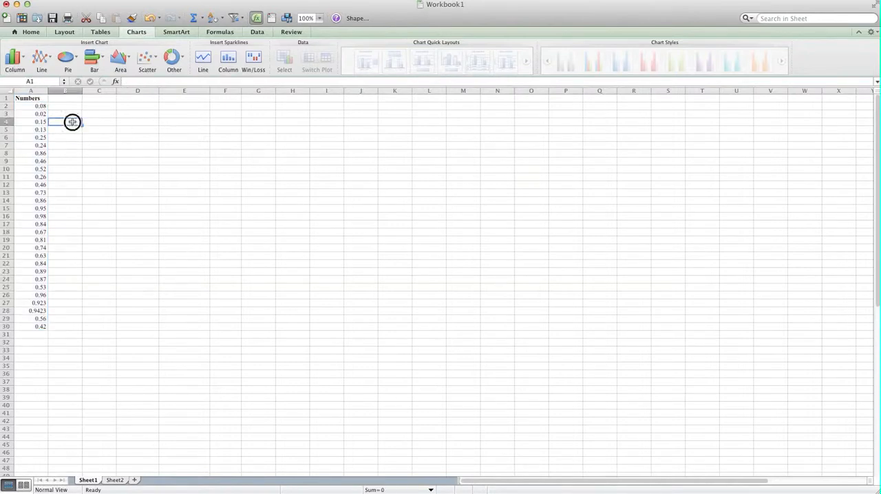
drag(31, 101, 39, 325)
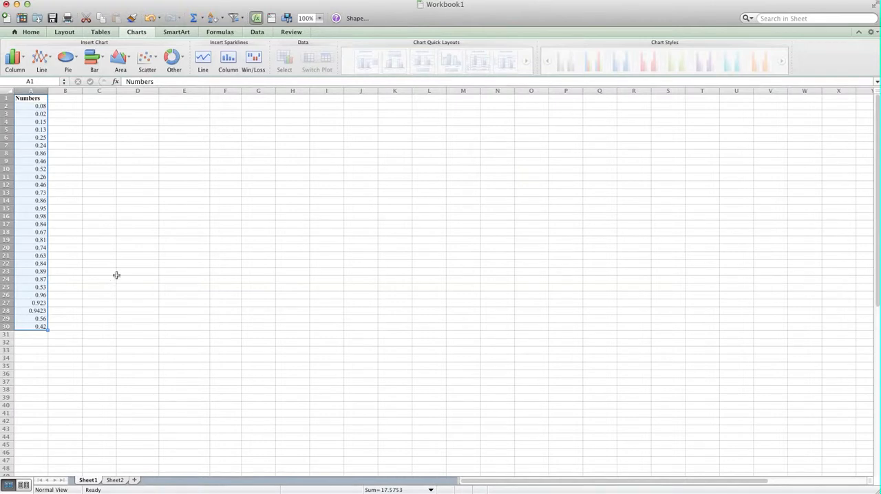
Step: Enter the headings Min in cell D5 and Max in cell E5
drag(128, 131, 169, 131)
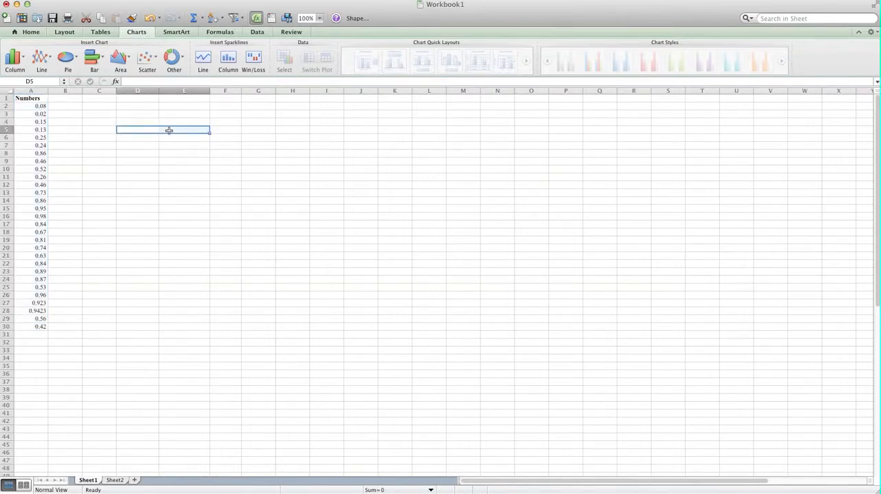
text(Min)
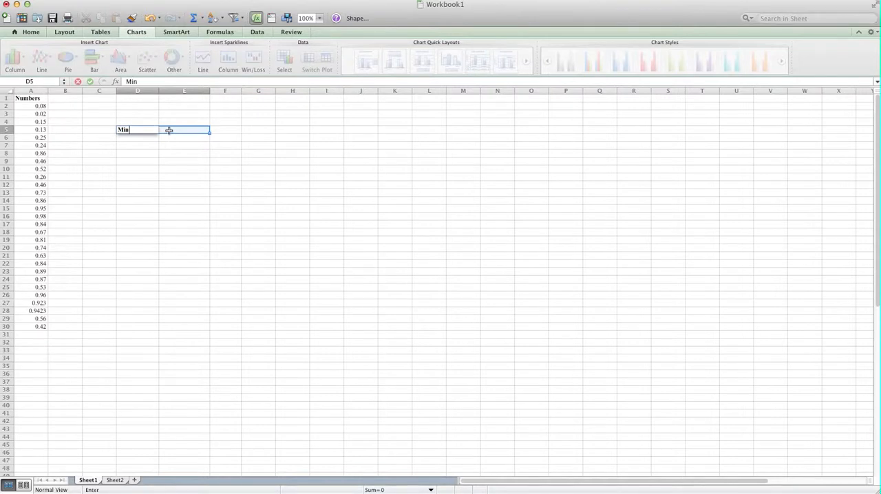
key(Return)
text(M)
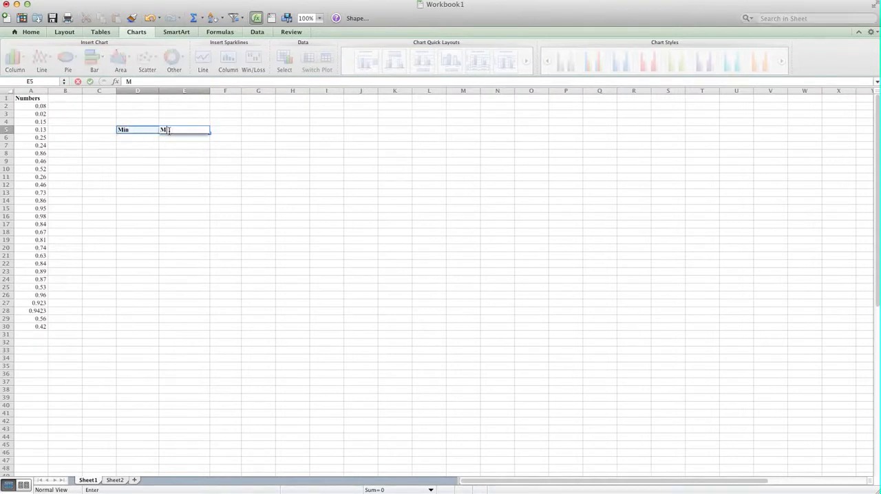
text(ax)
key(Return)
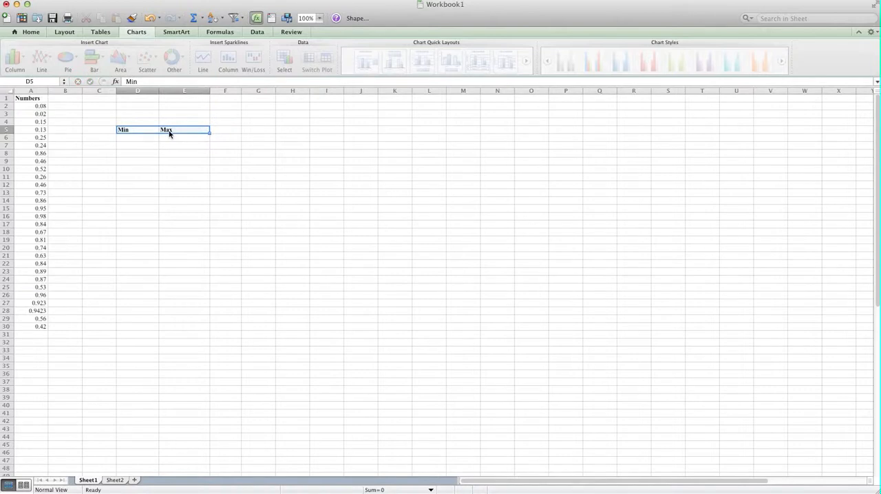
Step: Calculate the minimum of A2:A30 in cell D6 with the MIN function and locate that value in the Numbers column
click(143, 140)
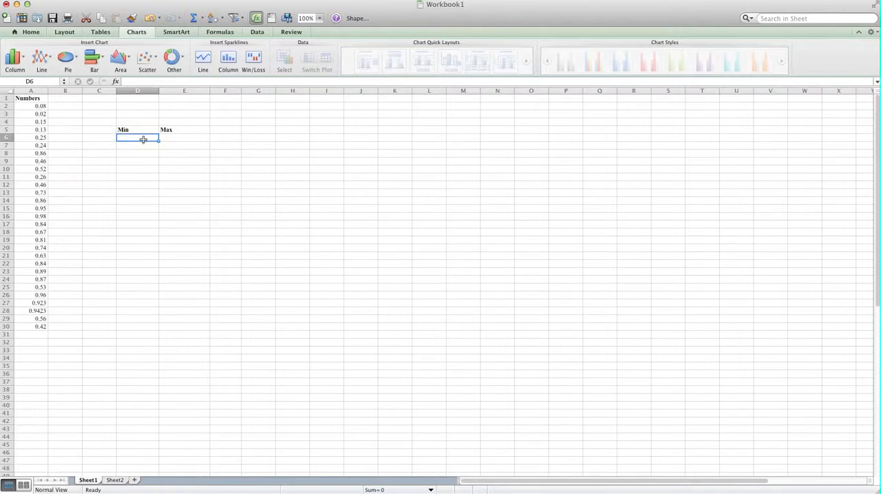
text(=min()
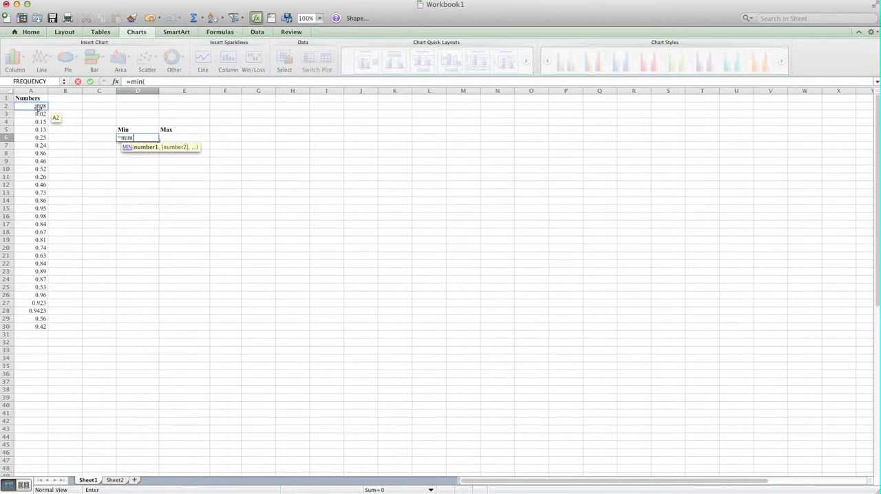
drag(39, 108, 31, 332)
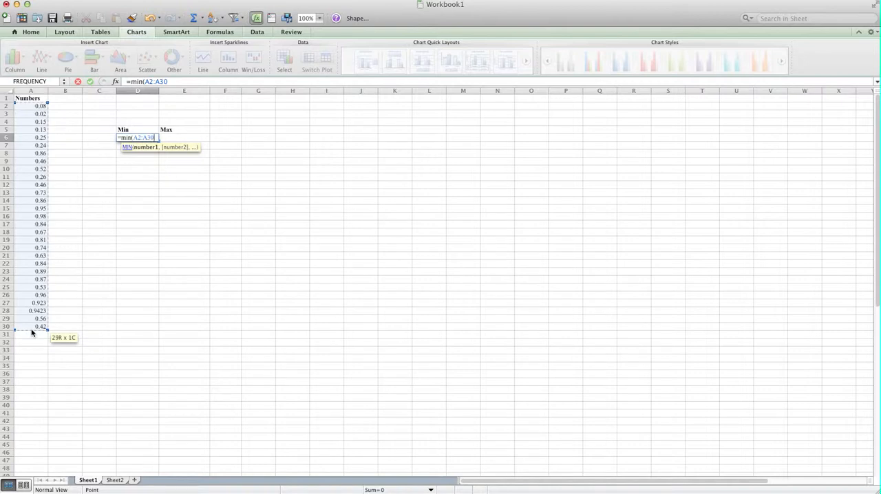
key(Return)
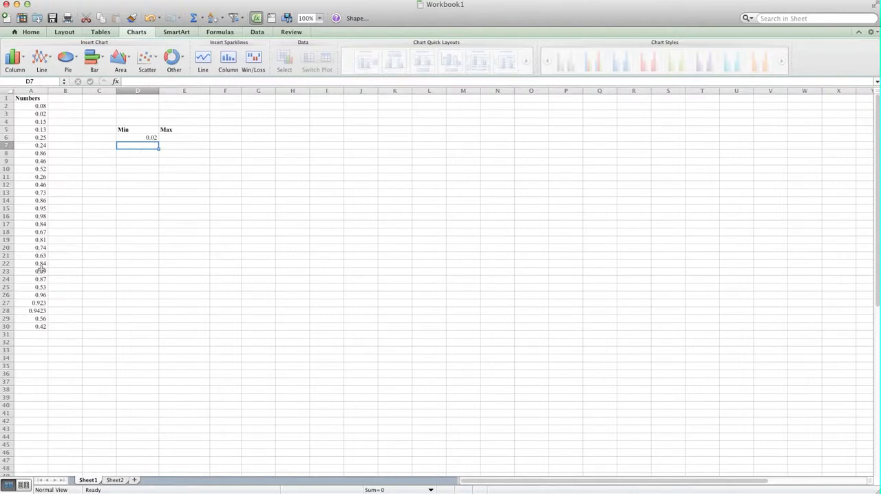
click(37, 115)
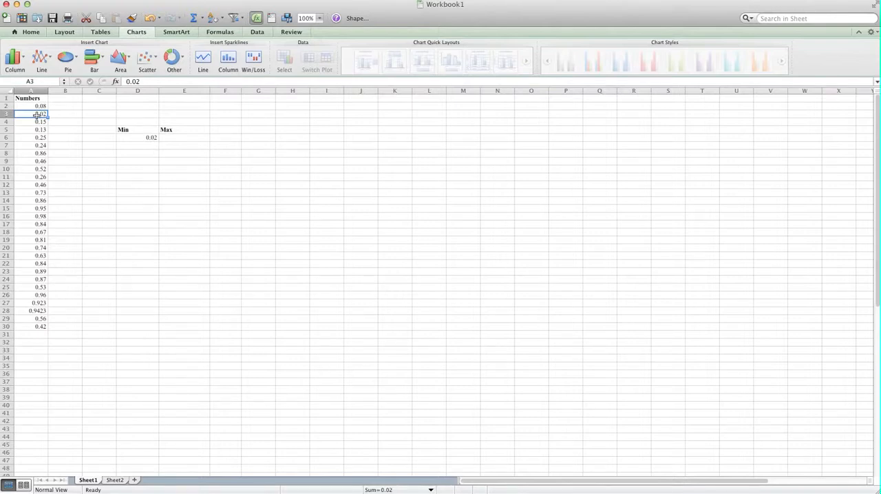
Step: Calculate the maximum of A2:A30 in cell E6 with the MAX function and locate that value in the Numbers column
click(178, 138)
text(=)
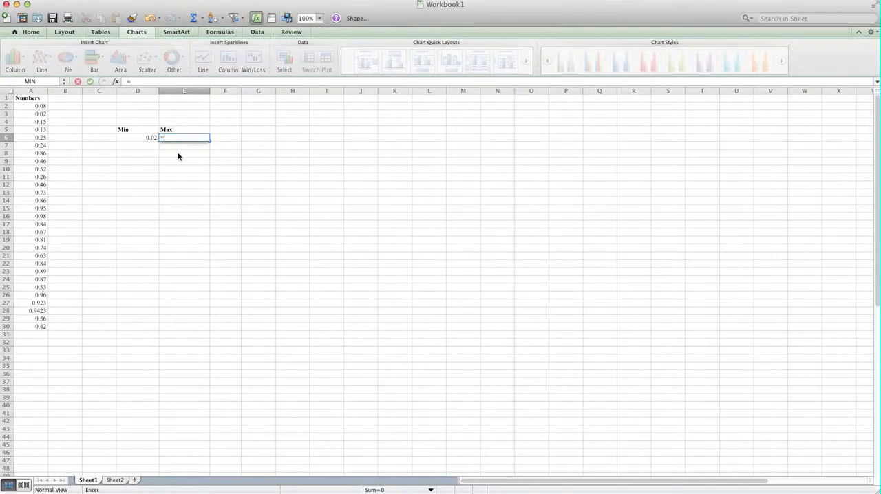
text(max()
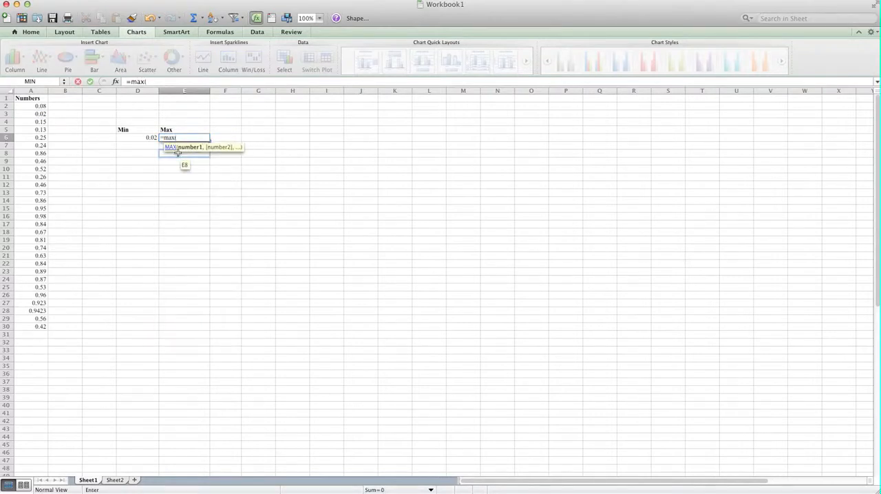
drag(39, 105, 35, 330)
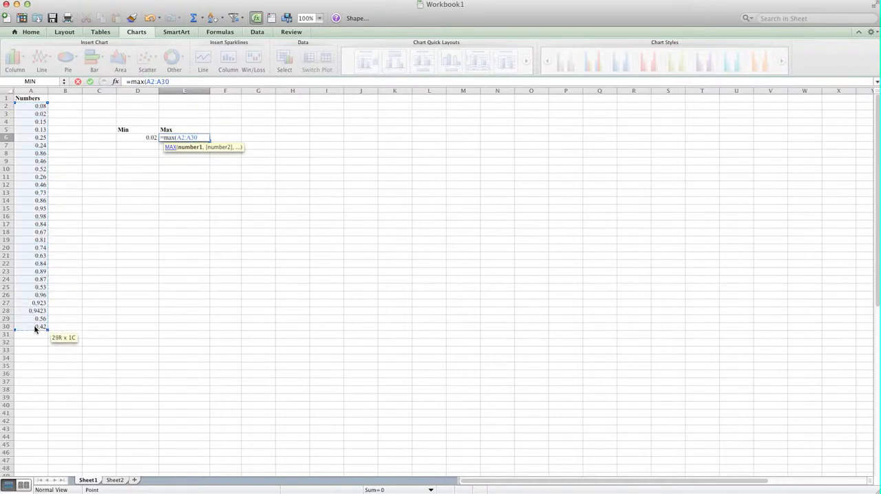
key(Return)
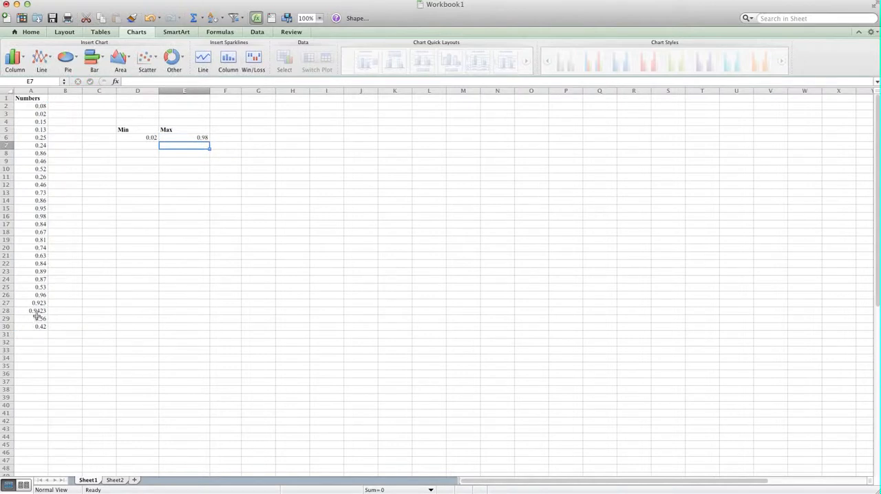
click(42, 217)
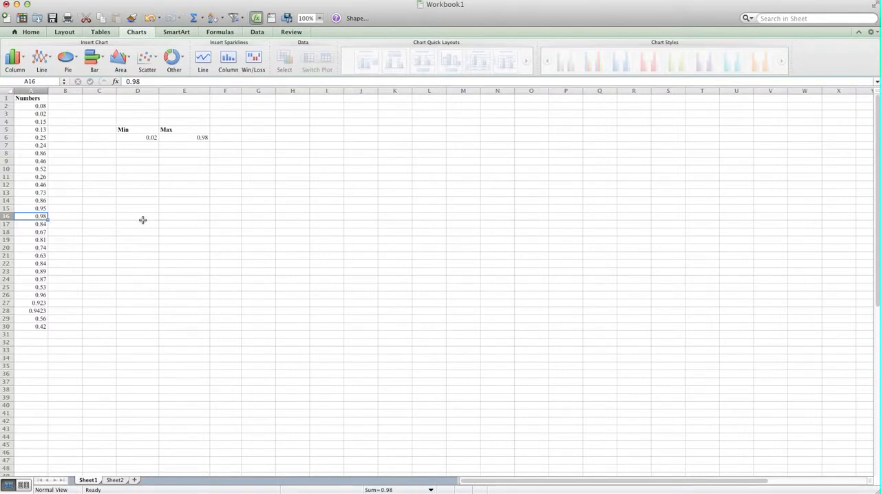
drag(154, 138, 196, 138)
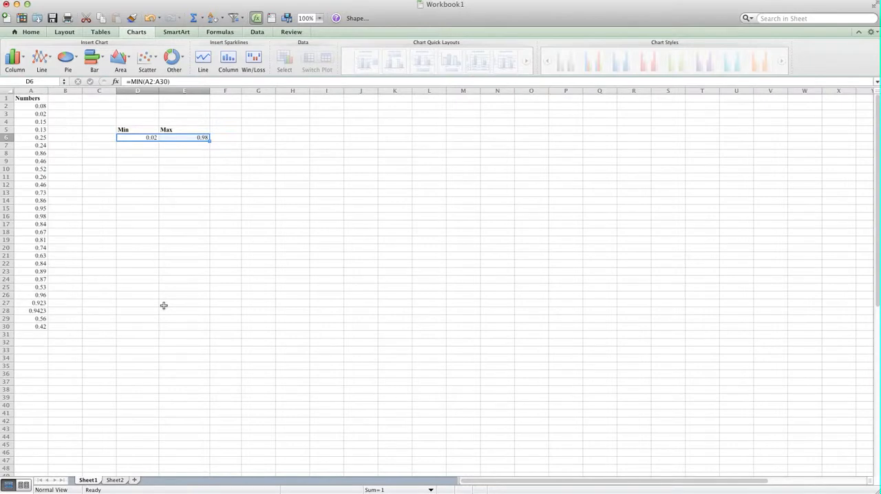
Step: Add the bold headings Bin in cell H5 and Frequency in cell I5
click(293, 111)
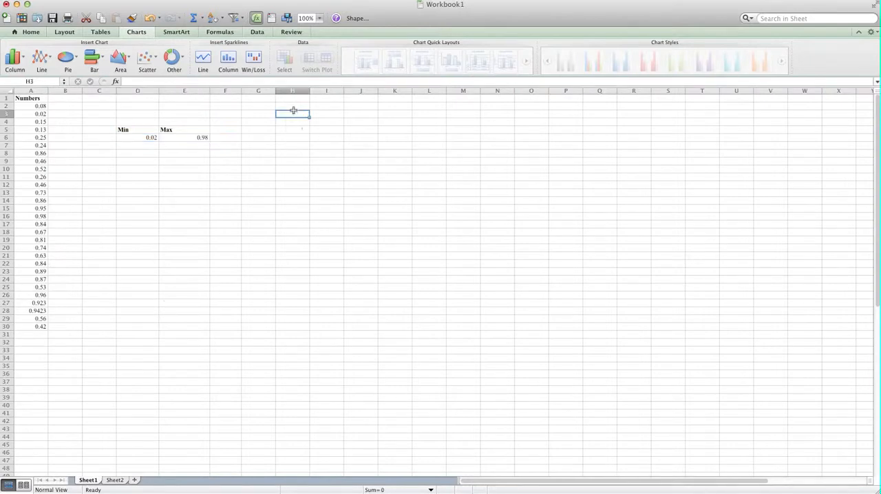
click(301, 129)
text(Bin)
key(Right)
key(Left)
key(shift+Right)
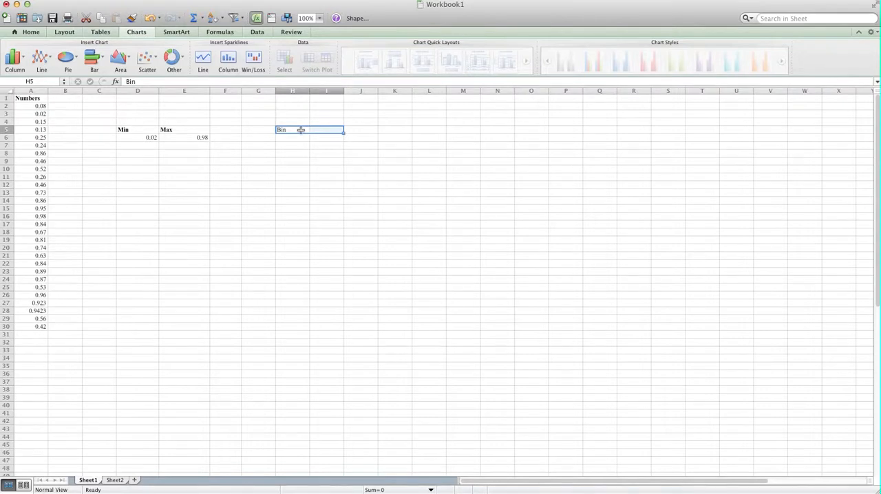
key(super+b)
click(324, 130)
text(F)
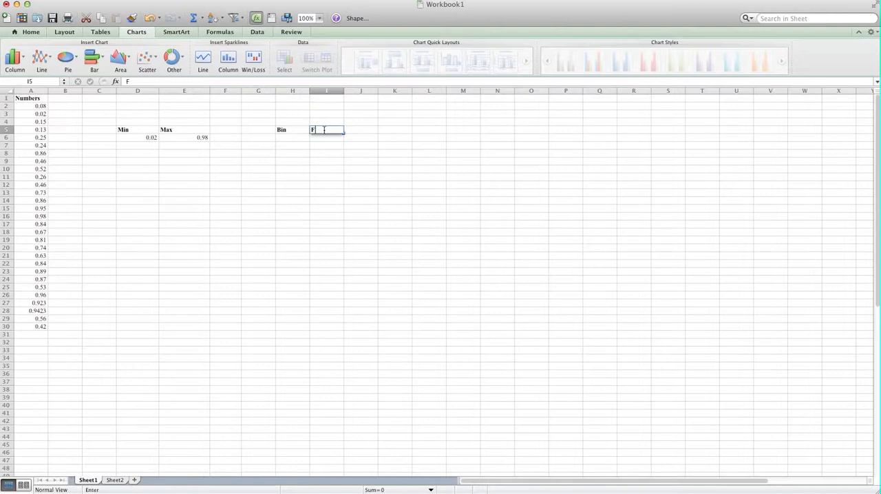
text(requency)
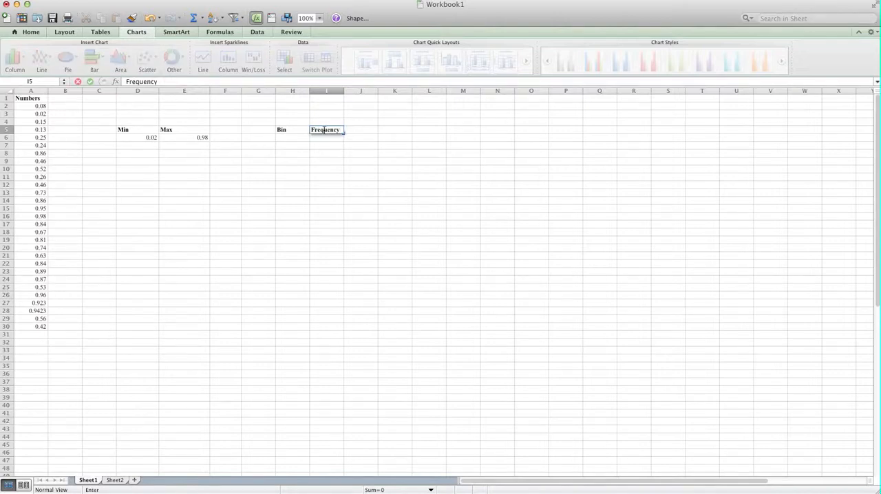
key(Return)
Step: Widen column G to 14.00 and enter the heading Description in cell G5
click(287, 139)
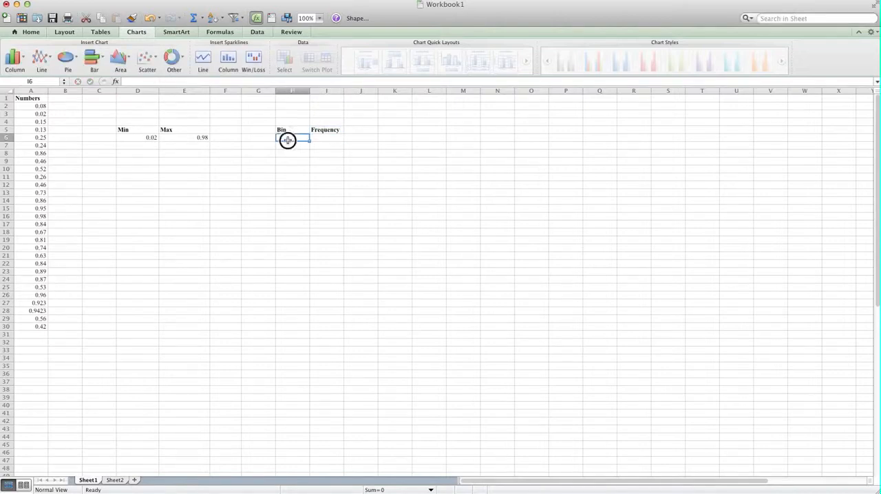
drag(310, 93, 288, 91)
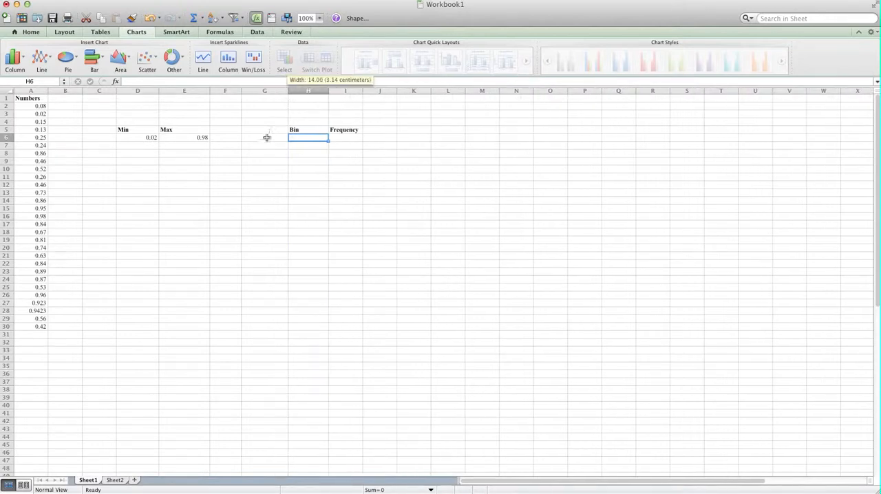
click(265, 131)
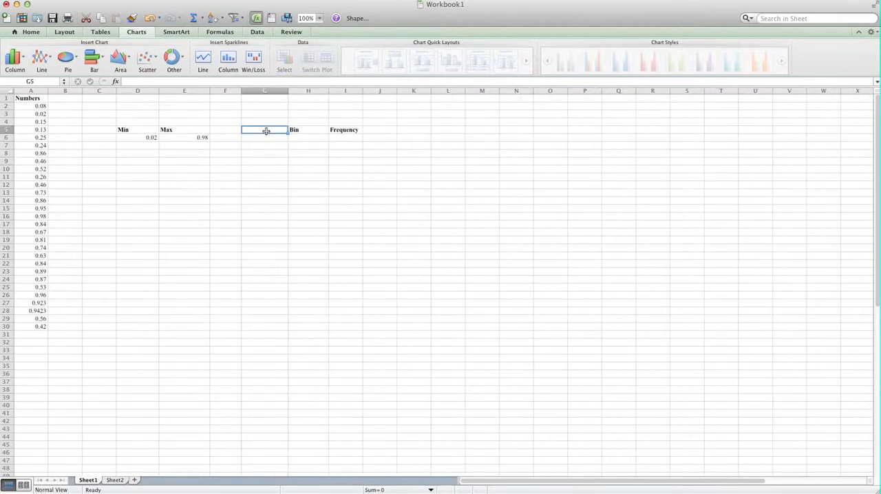
text(Descr)
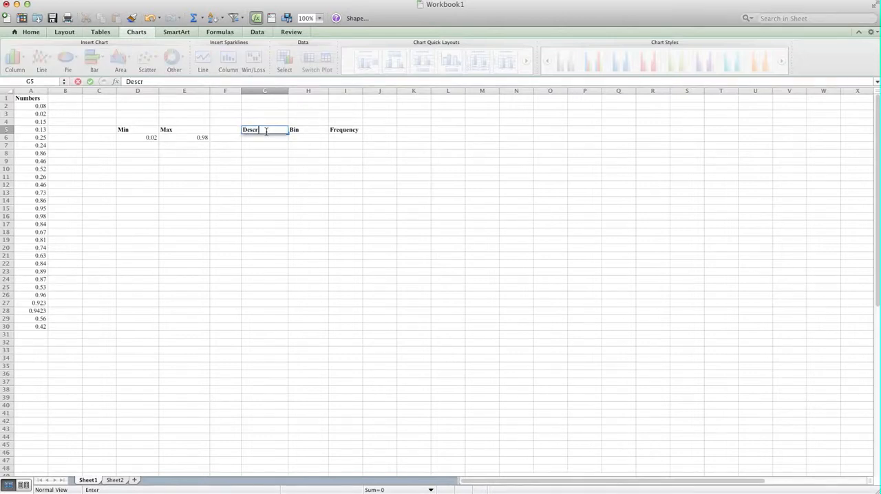
text(iption)
click(269, 147)
Step: Enter the bin descriptions "<0.1" in cell G6 and "0.1<= x <0.2" in cell G7
click(271, 138)
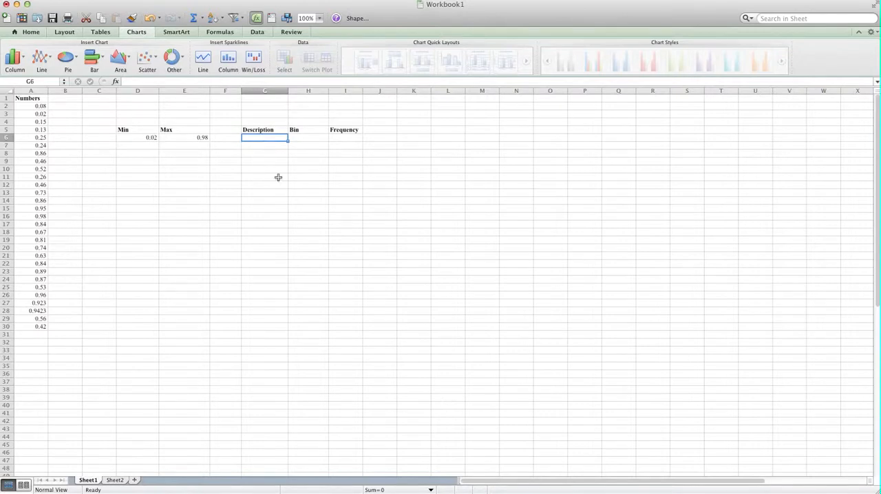
text(<0.1)
key(Return)
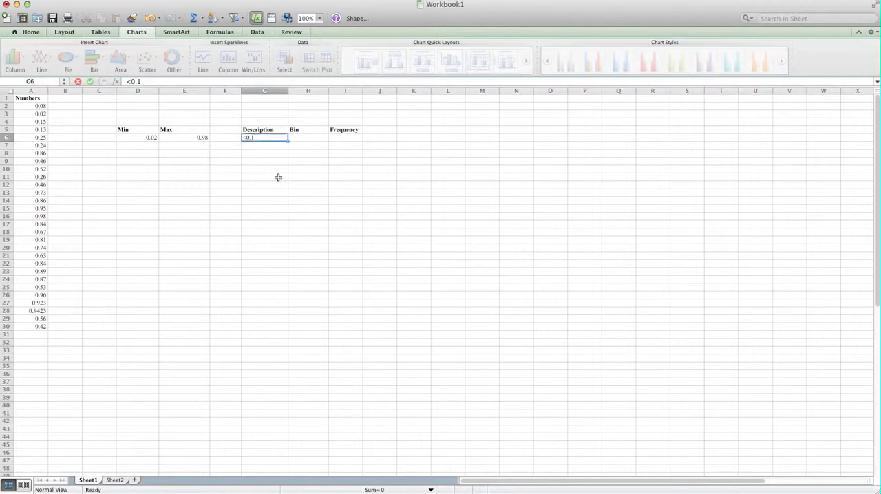
text(0.)
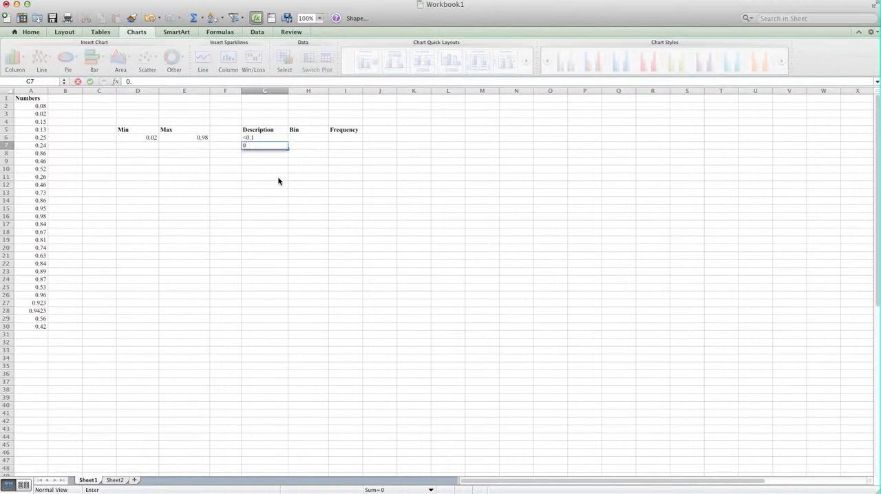
text(1<= x <0.2)
key(Return)
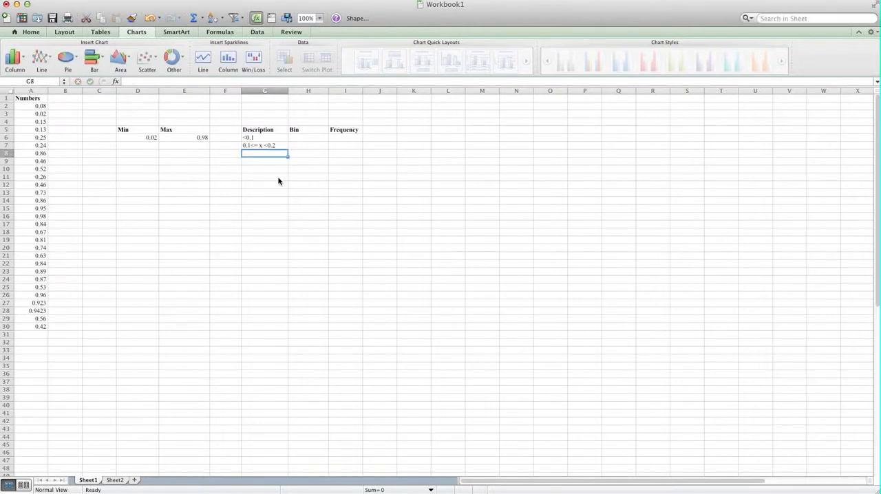
click(268, 138)
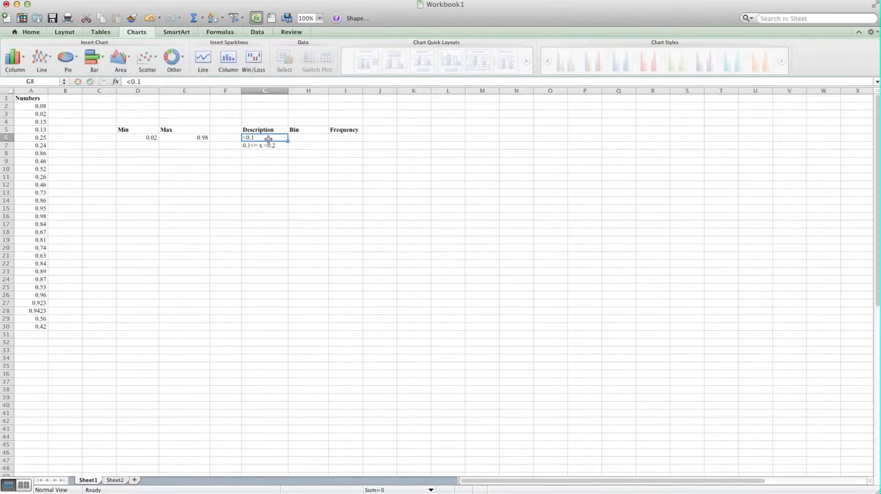
click(267, 91)
drag(259, 129, 274, 295)
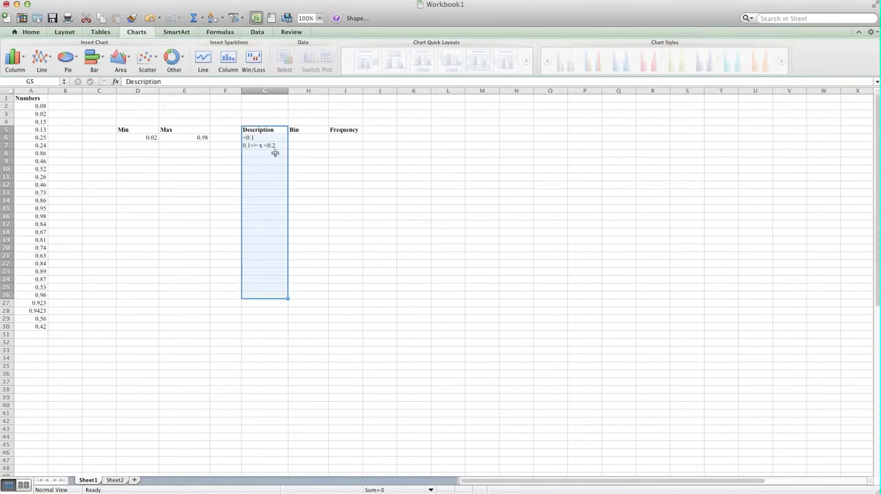
Step: Enter the bin values 0.1, 0.2, 0.3, 0.4, 0.5 and 0.6 in cells H6 to H11
click(306, 138)
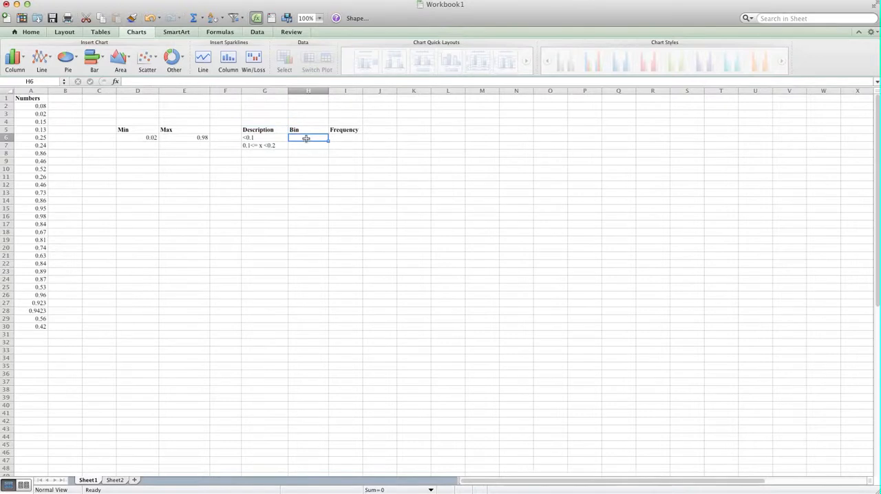
text(0.1)
key(Return)
text(0.2)
key(Return)
text(0.3)
key(Return)
text(0.4)
key(Return)
text(0.5)
key(Return)
text(0.6)
key(Return)
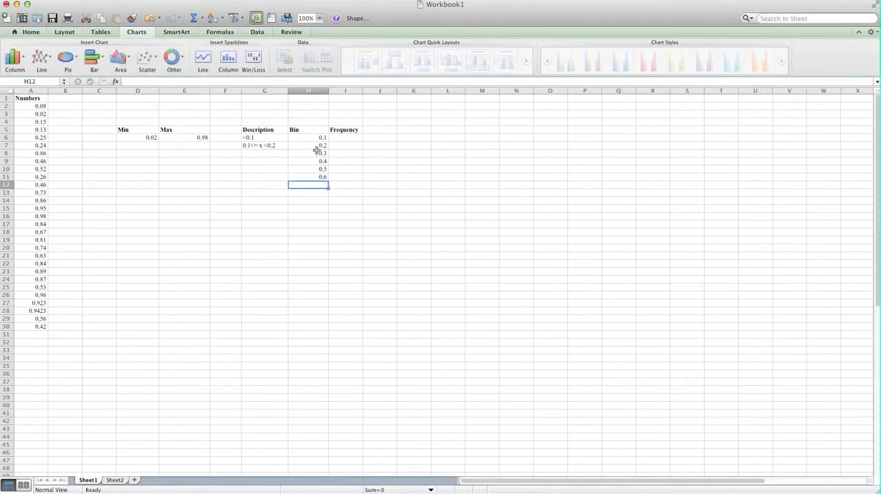
Step: Extend the bin series from H9:H11 down to cell H15, ending at 1
drag(318, 160, 321, 175)
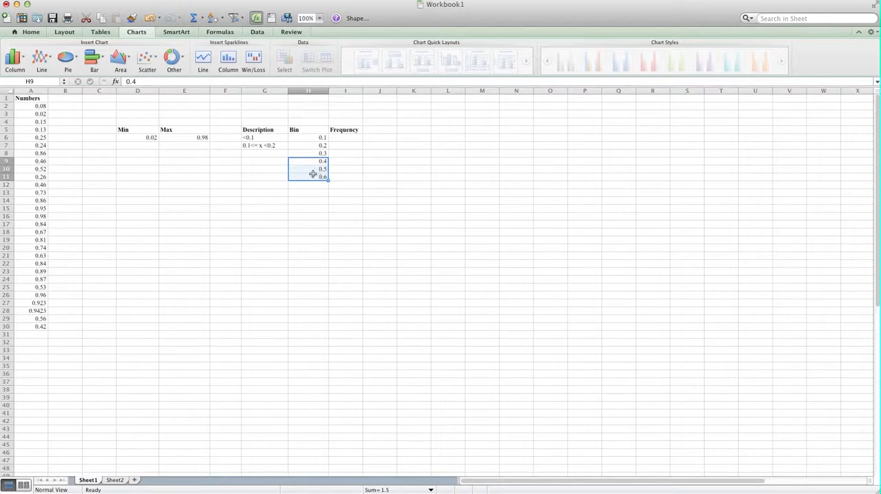
drag(329, 180, 329, 181)
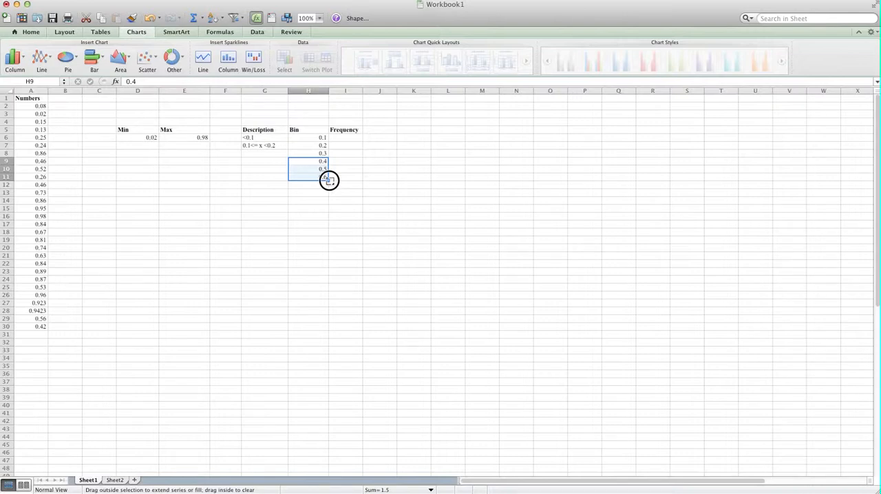
drag(328, 180, 331, 213)
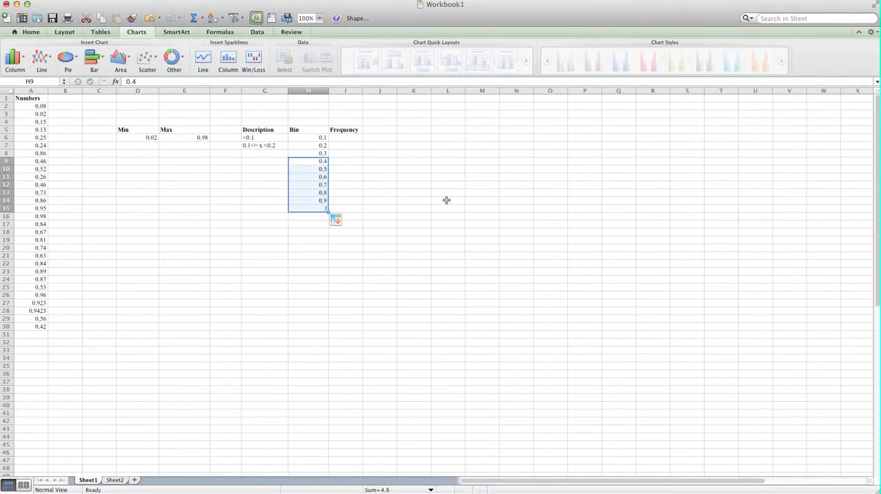
Step: Fill the description in G7 down to G15 and correct cell G8 to "0.2<= x <0.3"
click(267, 146)
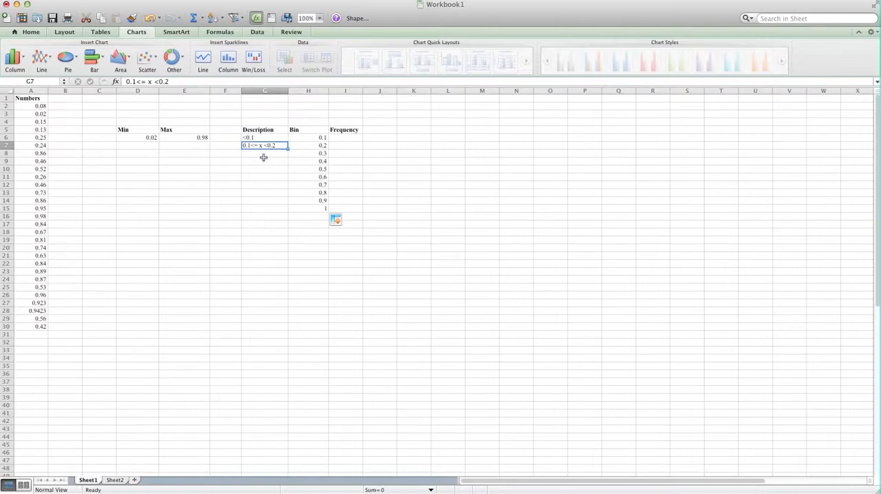
drag(289, 148, 289, 210)
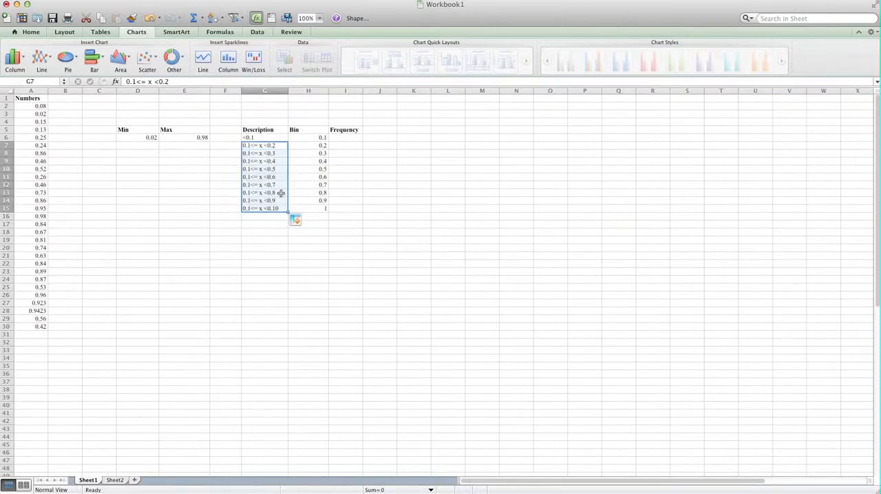
click(249, 153)
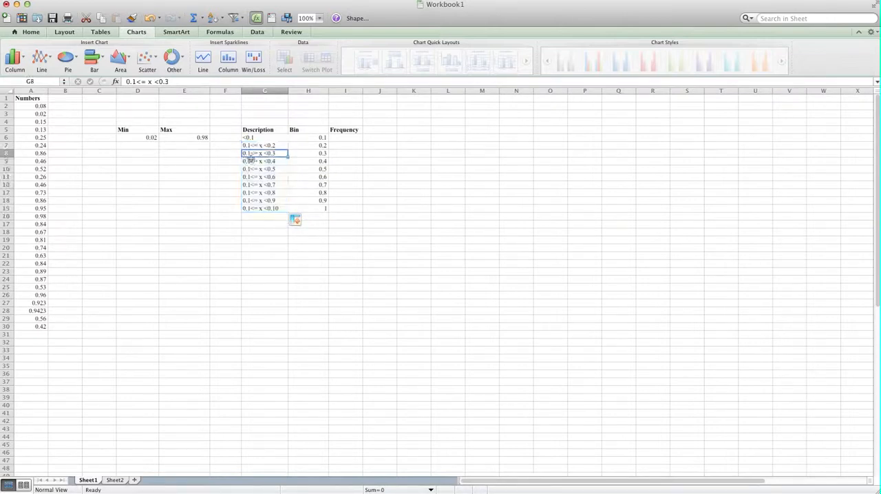
click(134, 81)
key(BackSpace)
text(2)
key(Right)
key(Right)
key(Right)
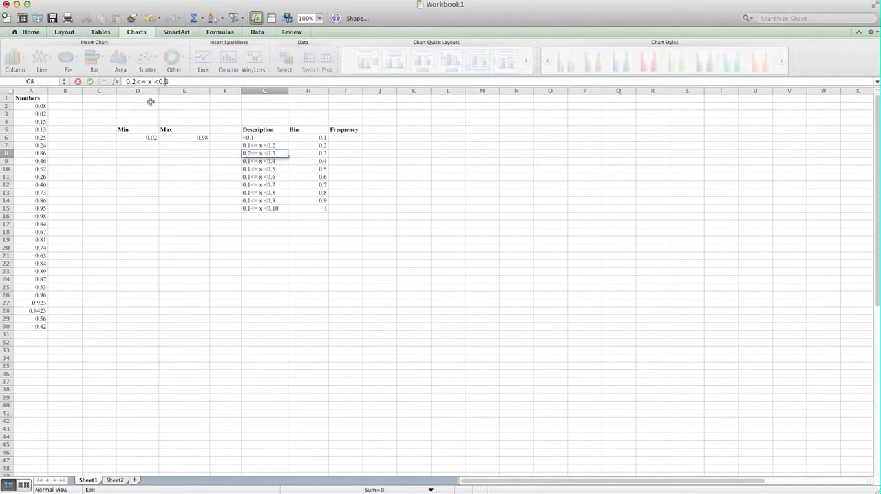
text(4)
key(BackSpace)
text(3)
key(Return)
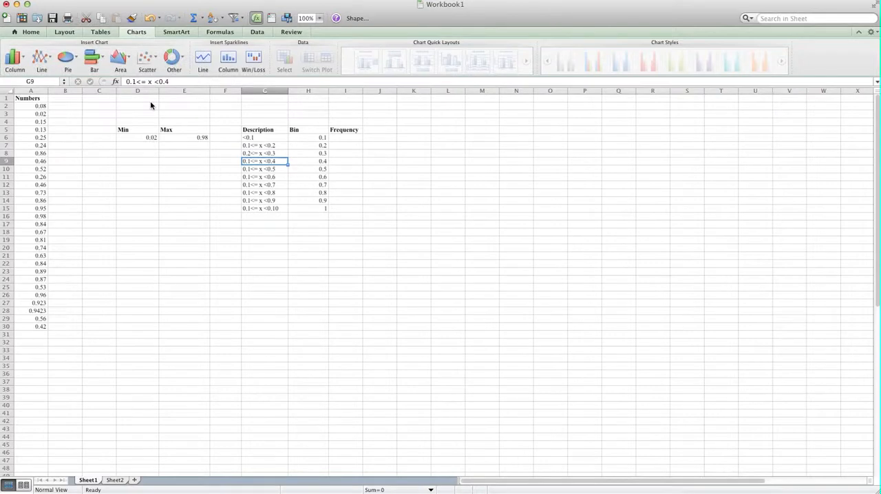
Step: Correct the descriptions in G9 to "0.3<= x <0.4" and in G10 to "0.4<= x <0.5"
click(136, 81)
key(BackSpace)
text(3)
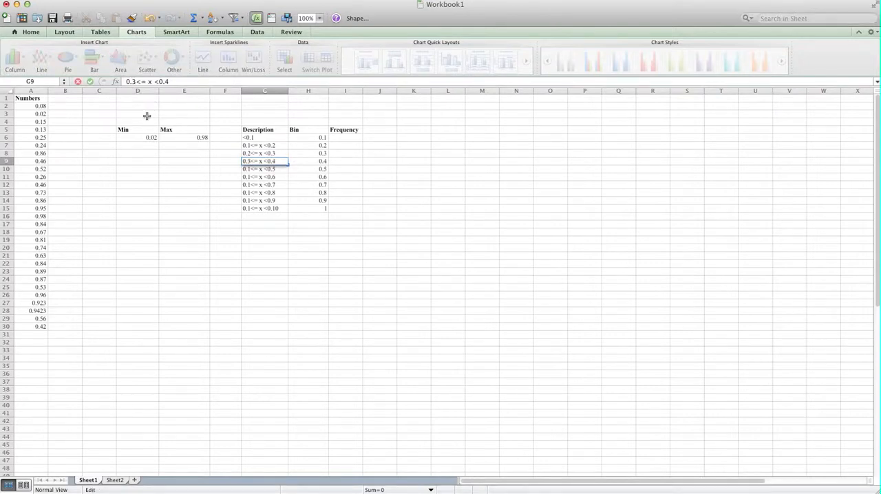
key(Right)
key(Right)
key(Right)
key(Right)
key(Right)
key(Right)
key(Right)
key(Right)
key(Right)
key(Return)
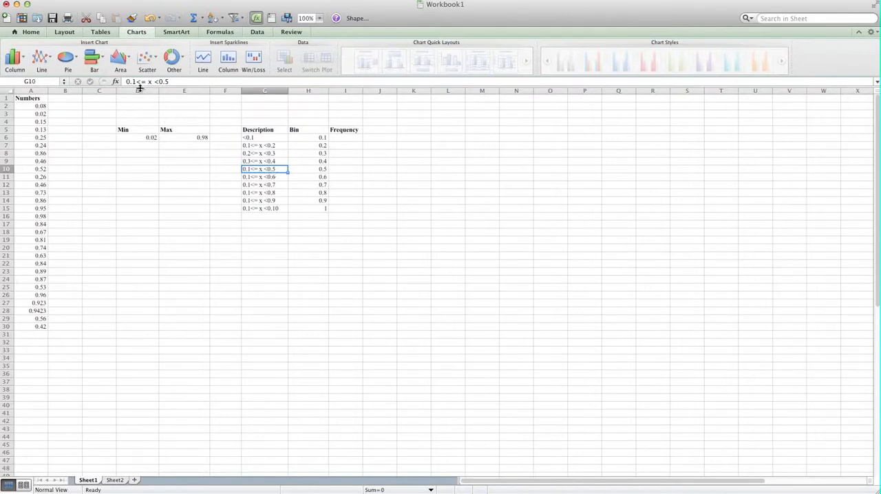
click(140, 82)
key(BackSpace)
text(4)
key(Return)
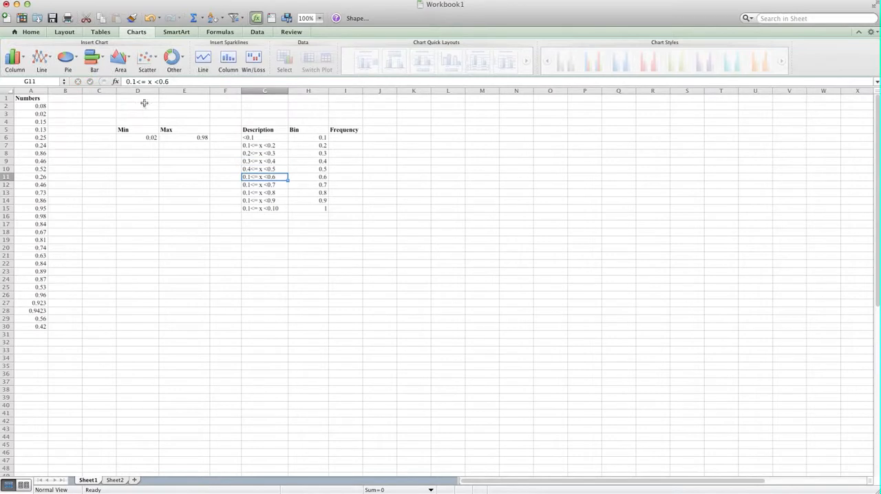
Step: Clear the descriptions in G11:G15 and try extending the G7:G10 pattern down to G15
drag(275, 177, 267, 208)
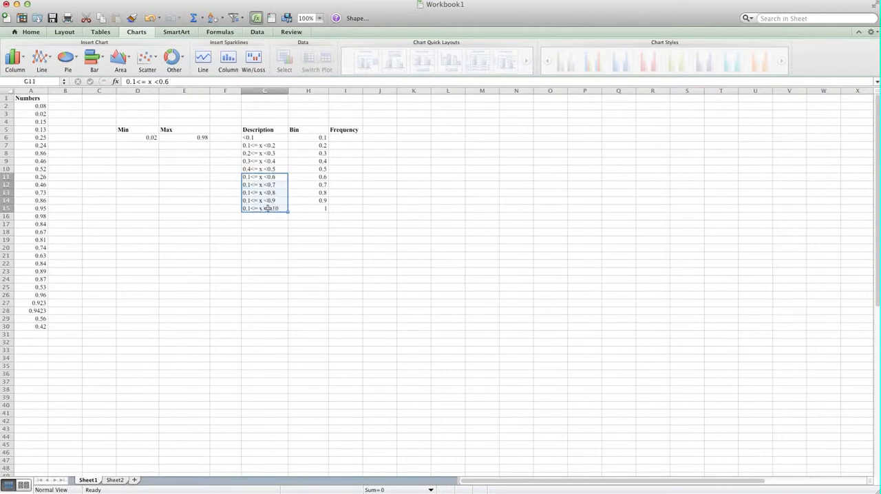
key(Delete)
text(\)
key(Escape)
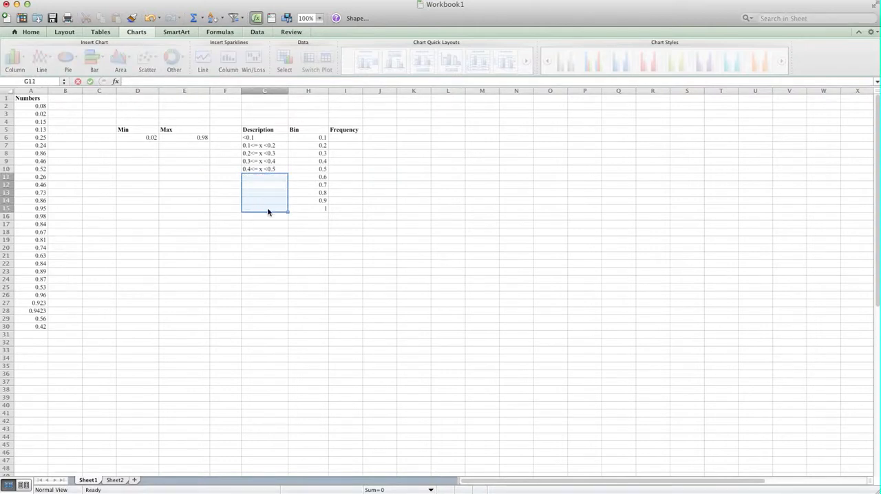
drag(269, 146, 289, 211)
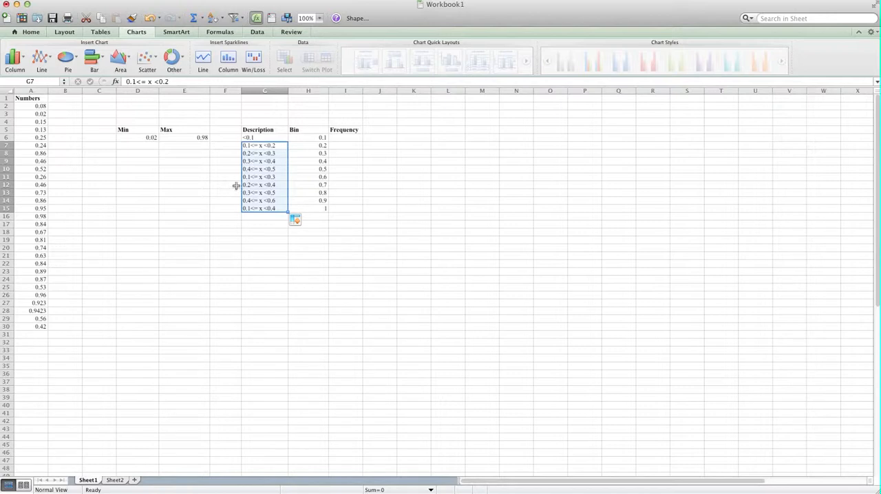
key(super+z)
click(251, 201)
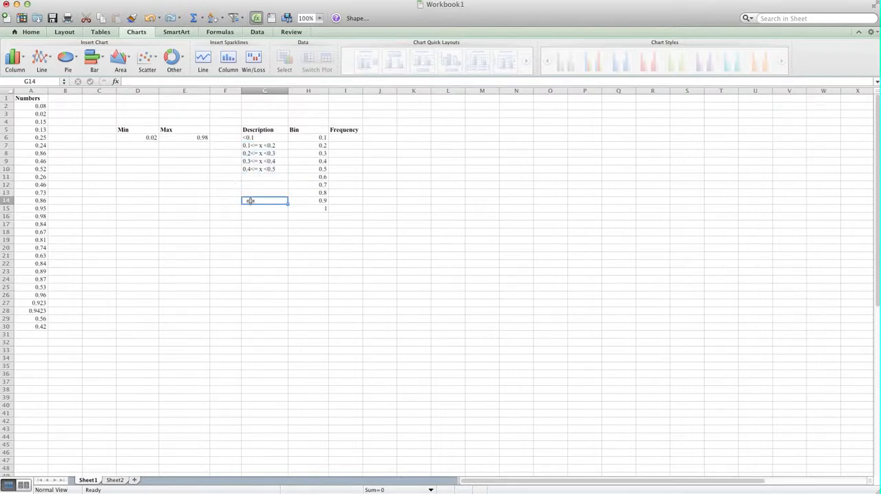
Step: Fill the description in G10 down to G15 and correct cell G11 to "0.5<= x <0.6"
click(265, 168)
drag(290, 175, 296, 214)
click(264, 240)
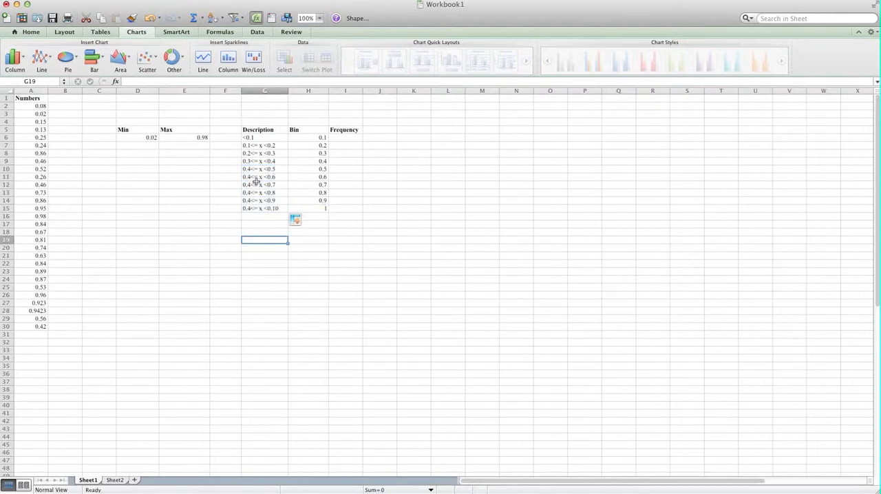
click(244, 179)
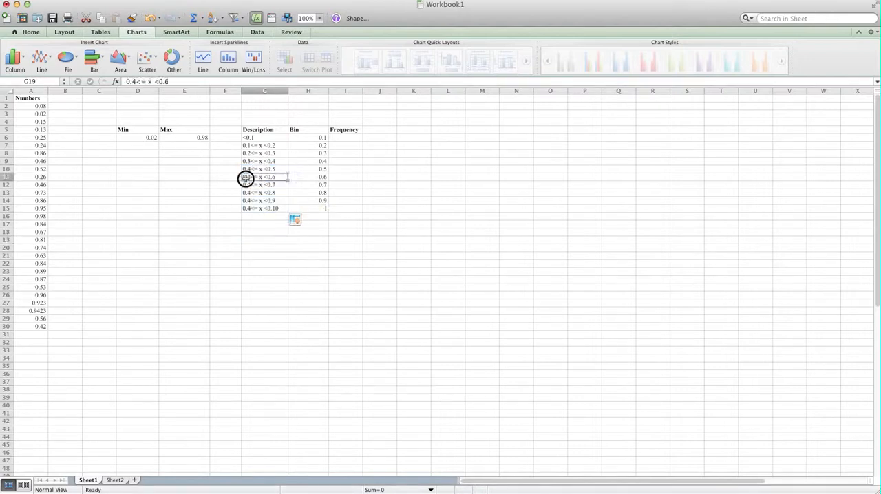
click(137, 81)
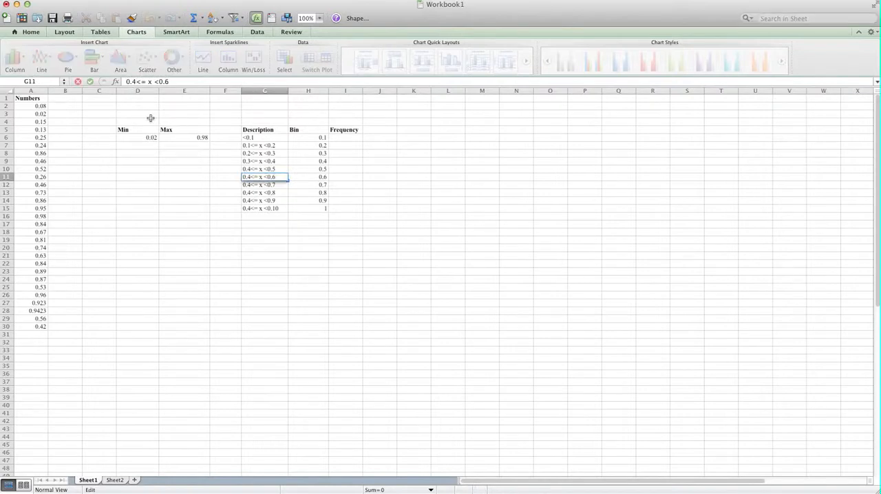
key(BackSpace)
text(5)
key(Return)
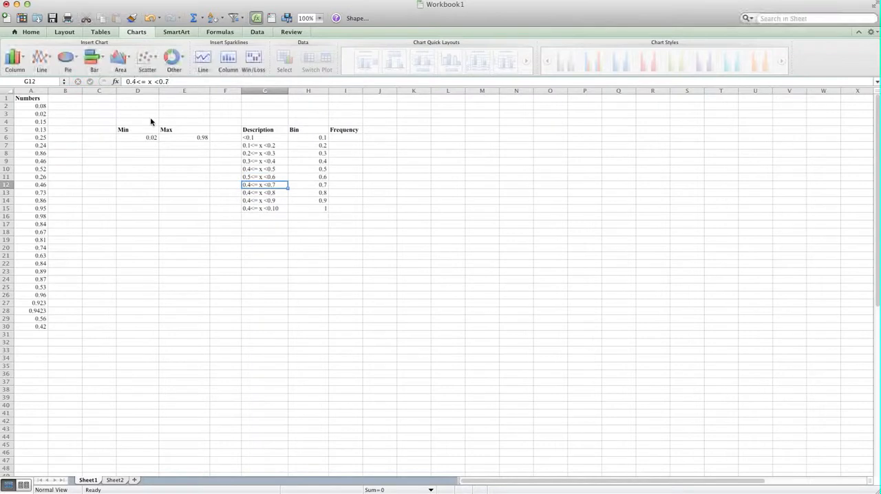
Step: Correct the descriptions to "0.6<= x <0.7" in G12, "0.7<= x <0.8" in G13 and "0.8<= x <0.9" in G14
click(139, 87)
key(BackSpace)
text(6)
key(Return)
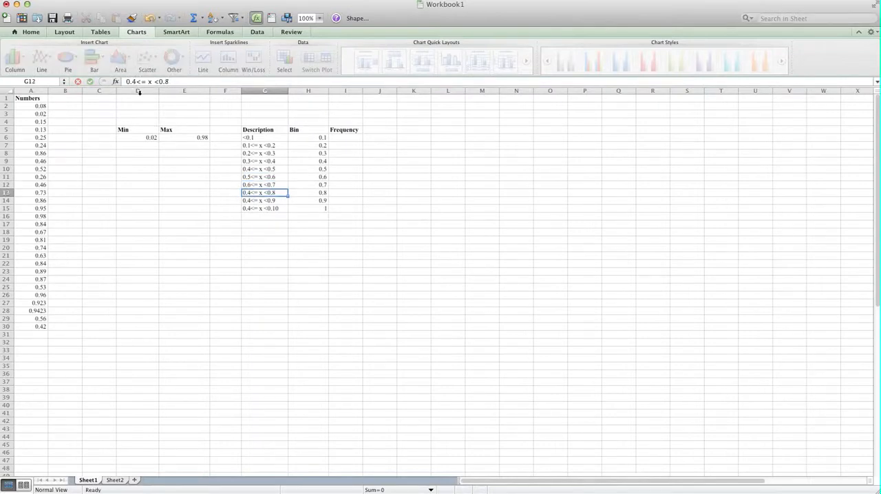
click(136, 86)
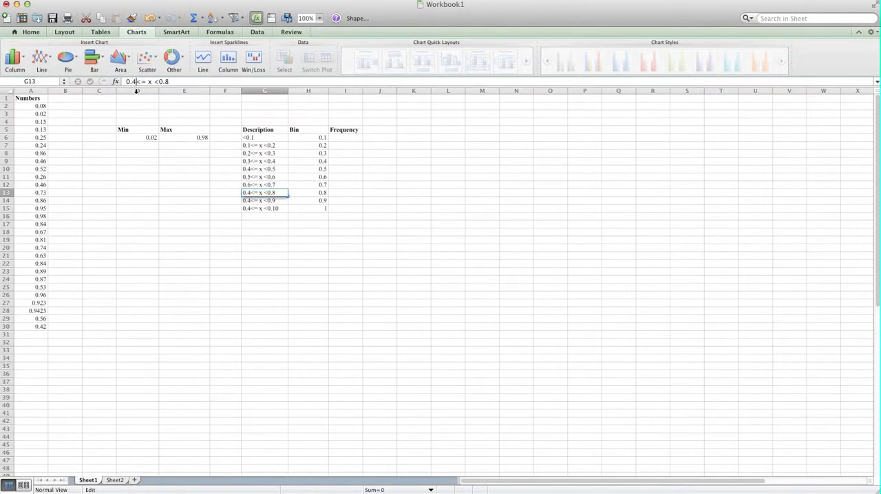
key(BackSpace)
text(7)
key(Return)
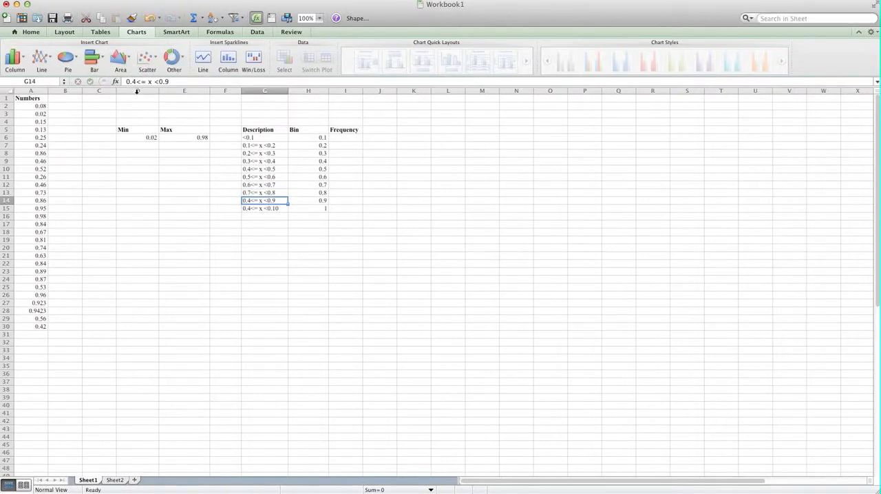
click(137, 84)
key(BackSpace)
text(8)
key(Return)
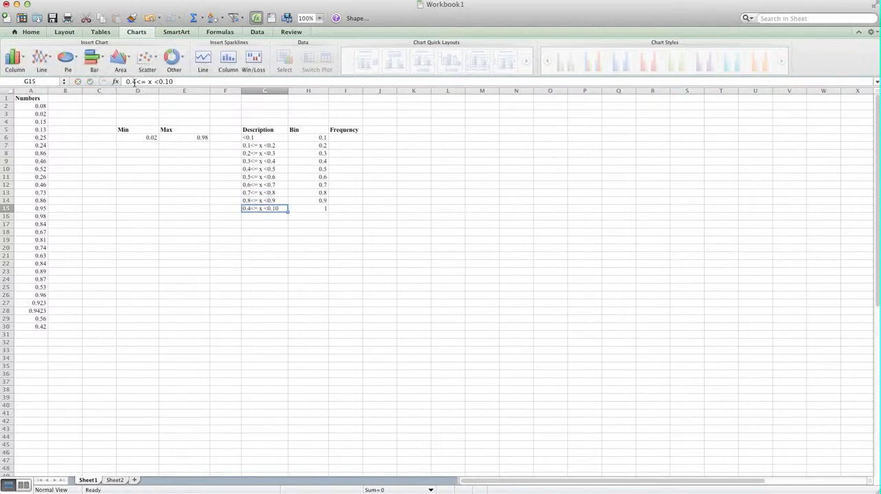
Step: Correct the last description in cell G15 to "0.9<= x <1"
click(136, 82)
key(BackSpace)
text(9)
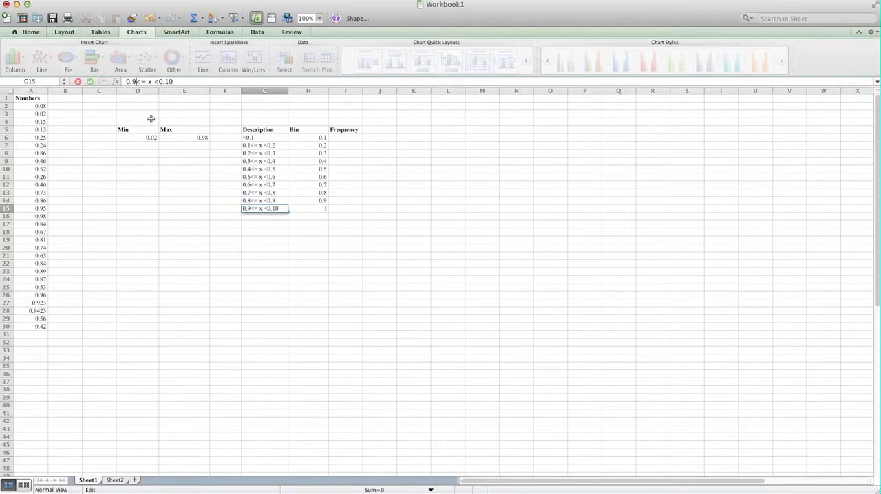
key(Return)
click(269, 256)
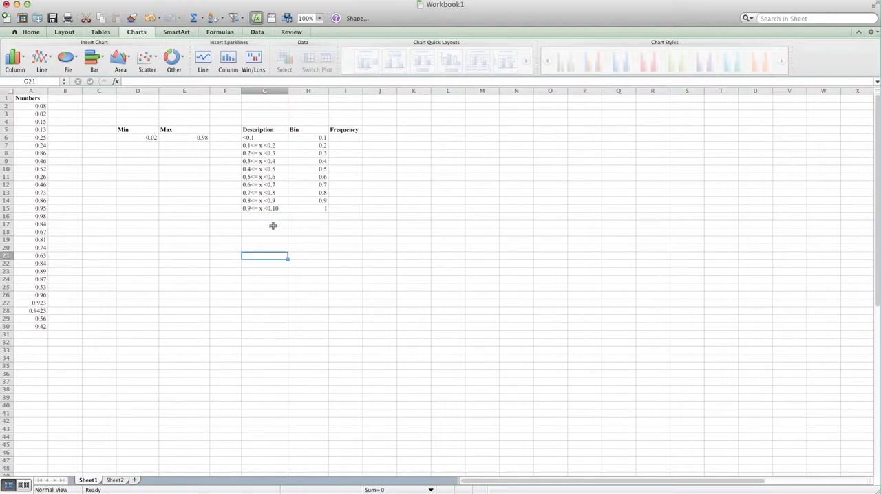
click(281, 208)
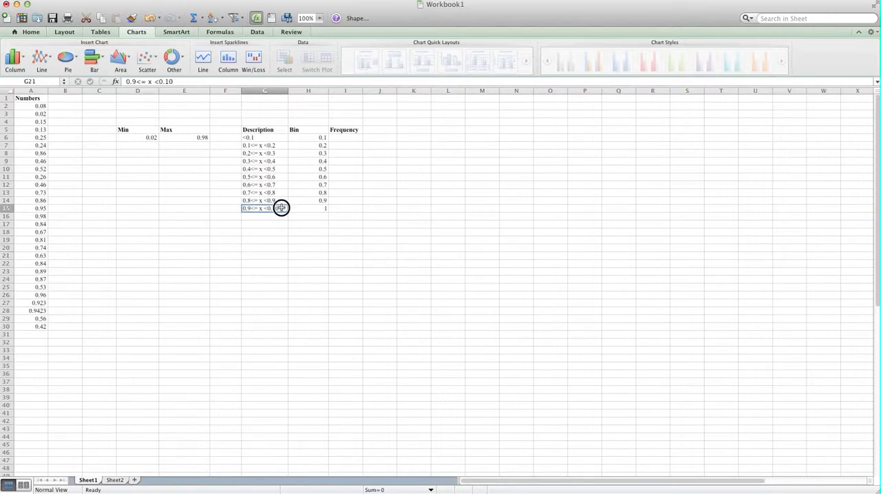
click(186, 81)
key(BackSpace)
key(BackSpace)
key(BackSpace)
key(BackSpace)
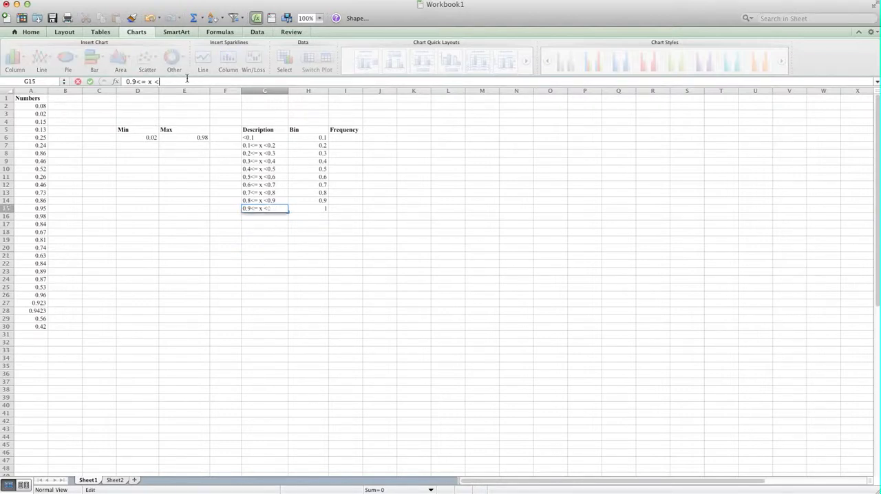
text(1)
key(Return)
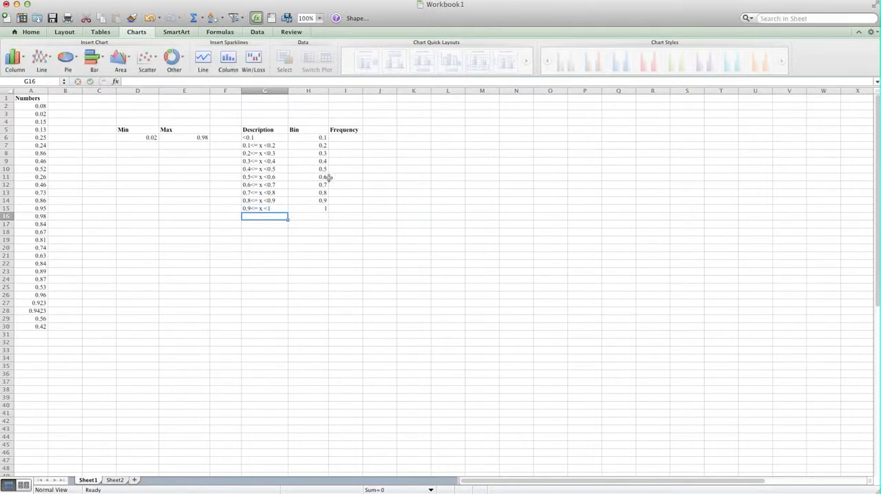
Step: Highlight the description cells G6:G16 with a yellow fill
drag(319, 138, 306, 175)
drag(273, 137, 276, 218)
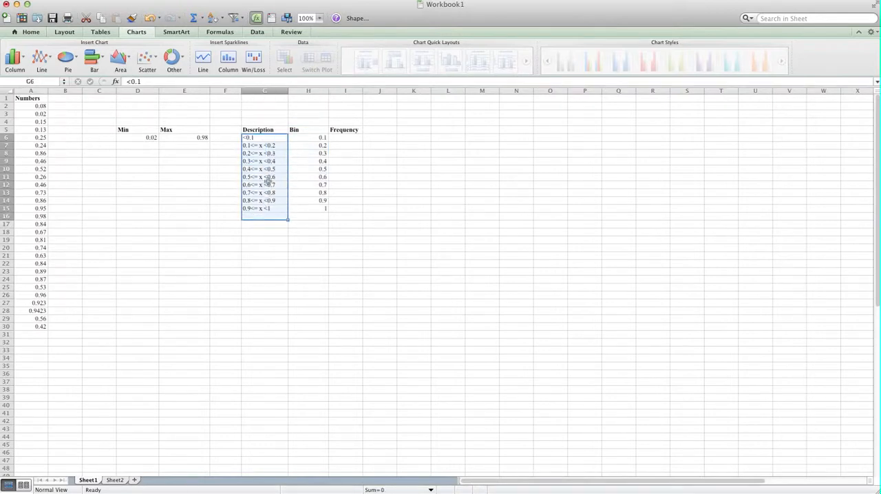
click(32, 32)
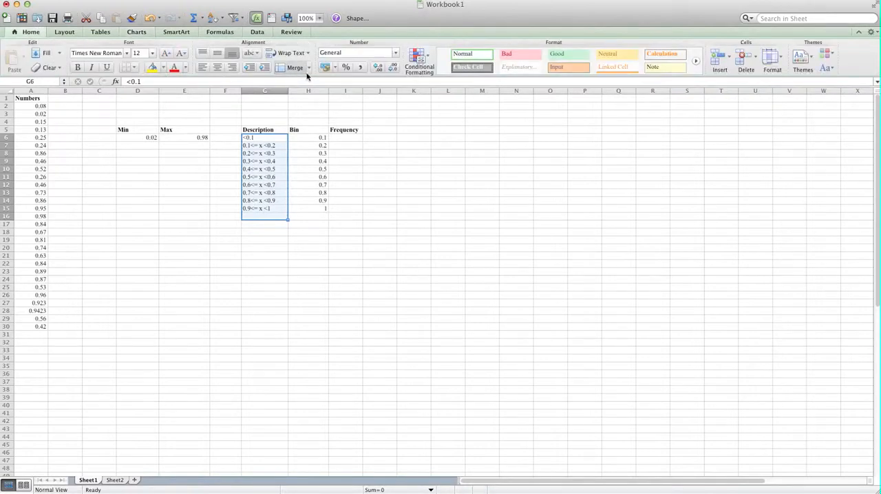
click(152, 66)
click(238, 225)
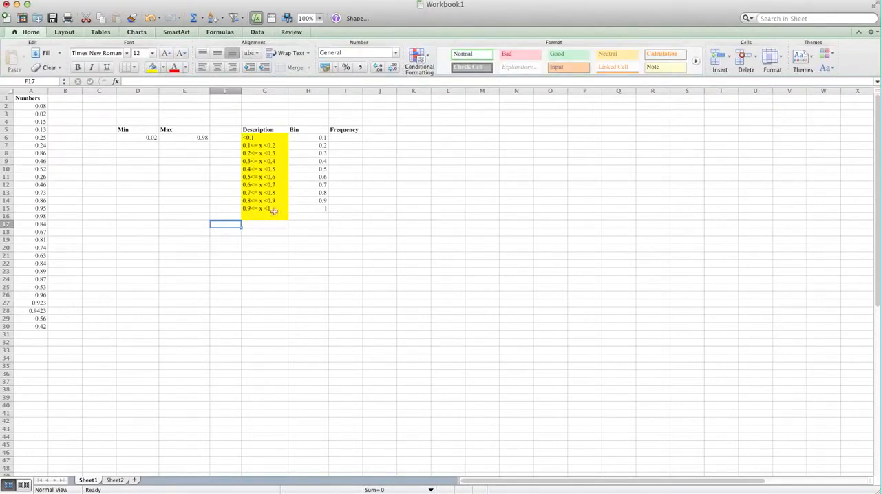
Step: Enter the array formula =FREQUENCY(A2:A30,H6:H15) across the Frequency cells I6:I15
click(352, 138)
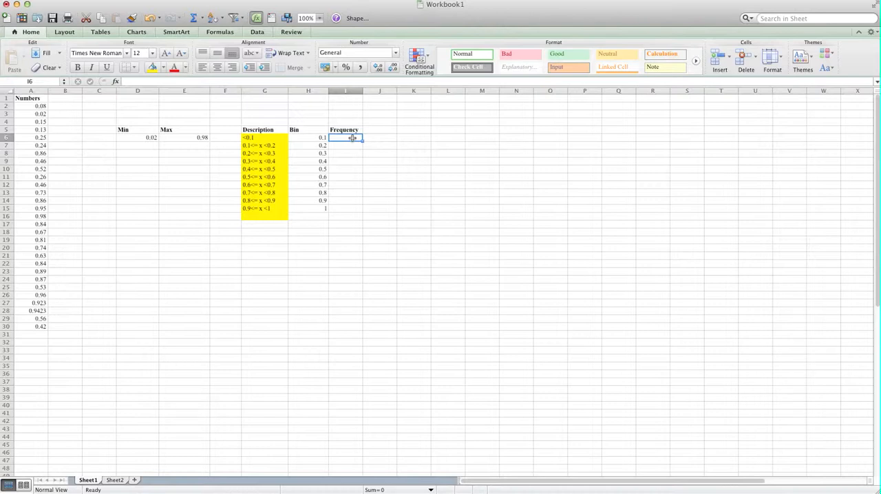
click(351, 145)
click(349, 140)
drag(347, 138, 346, 205)
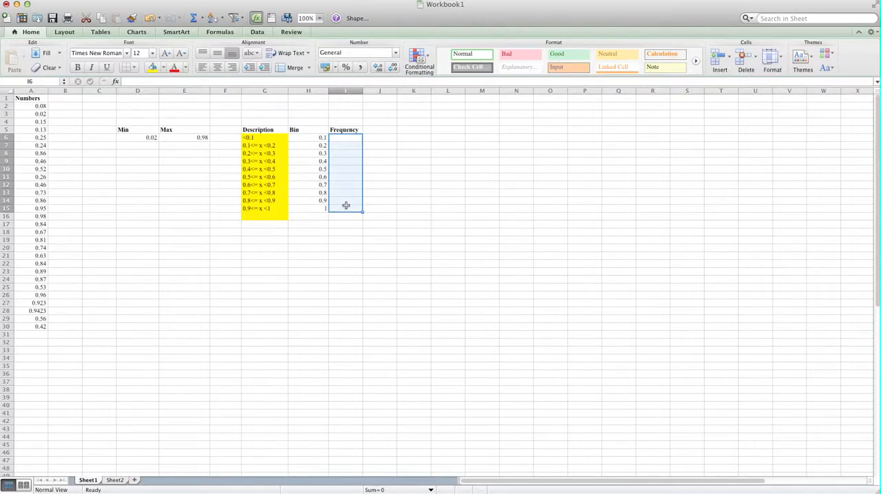
click(230, 0)
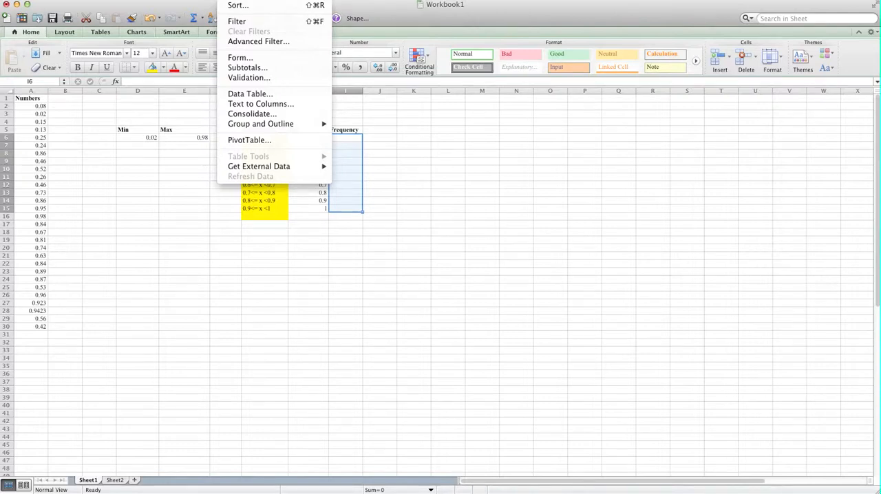
click(351, 142)
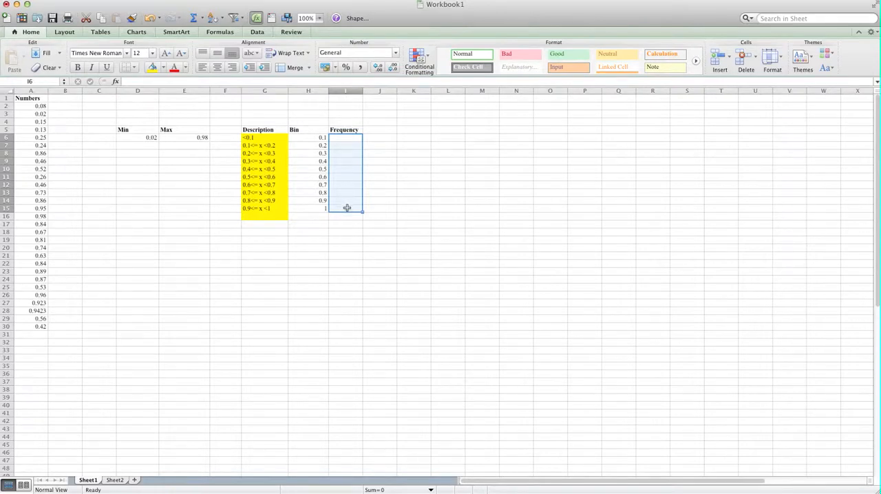
text(=)
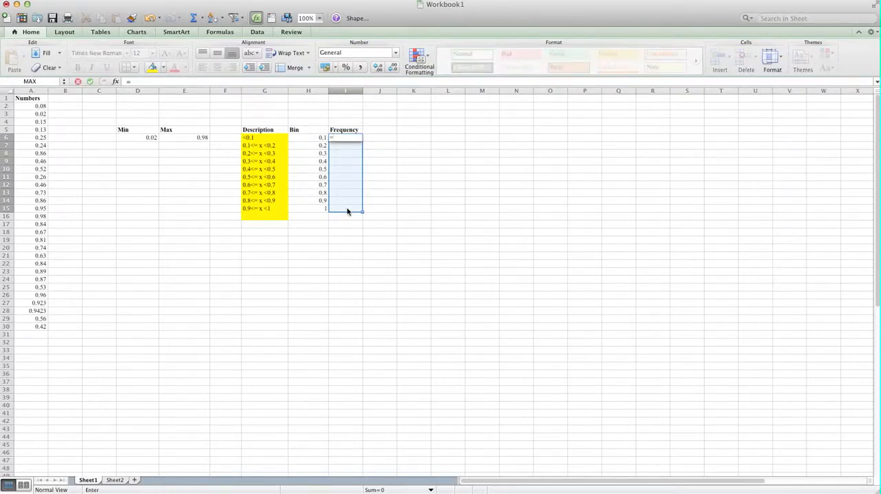
text(freque)
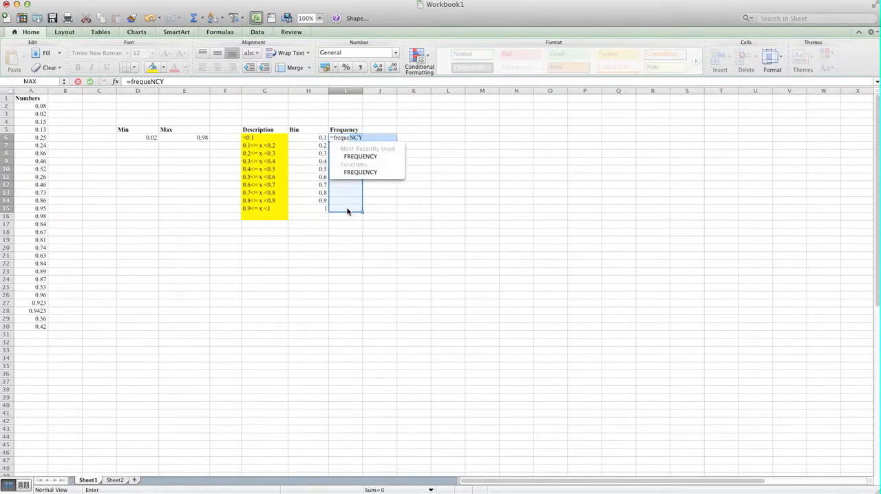
text(ncy)
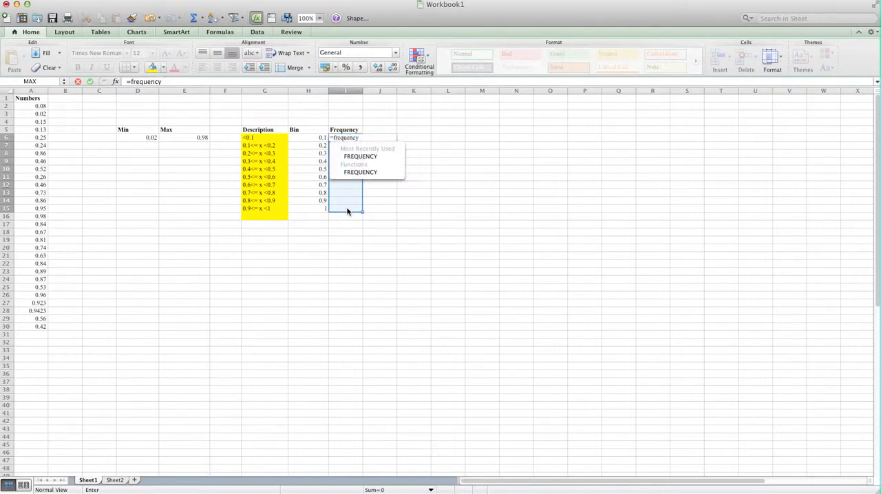
text(()
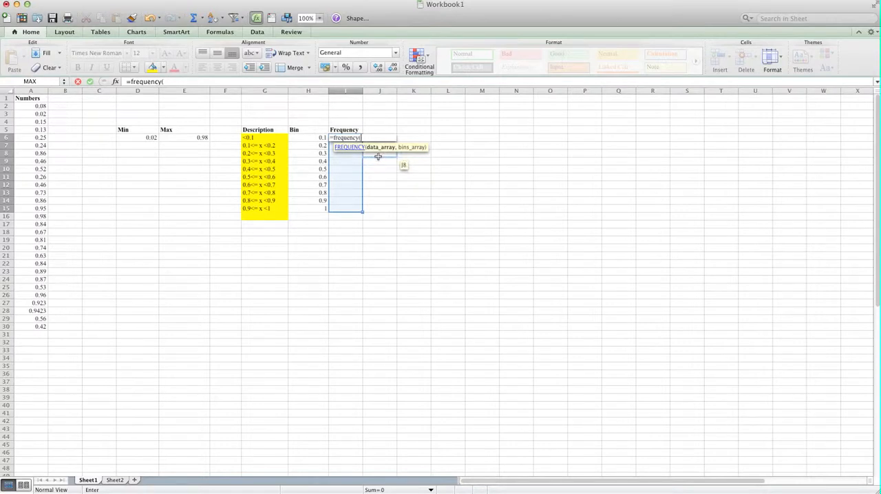
drag(36, 105, 30, 332)
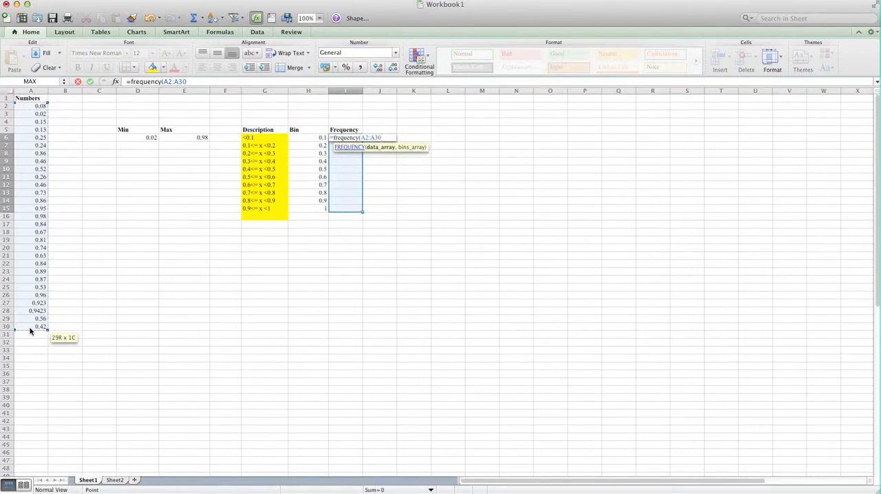
text(,)
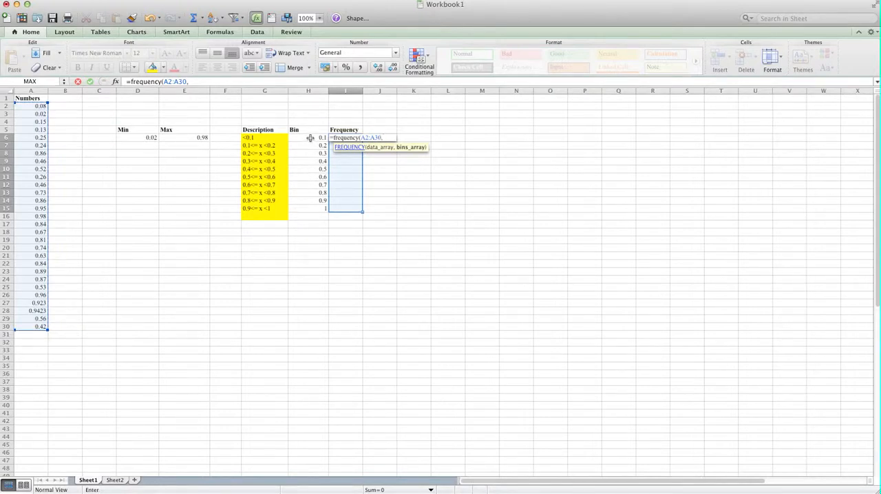
drag(310, 137, 314, 212)
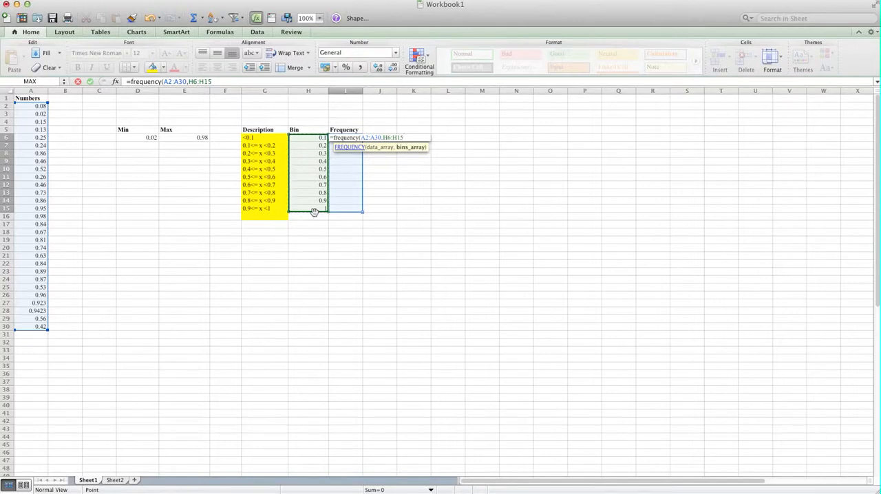
key(ctrl+shift+Return)
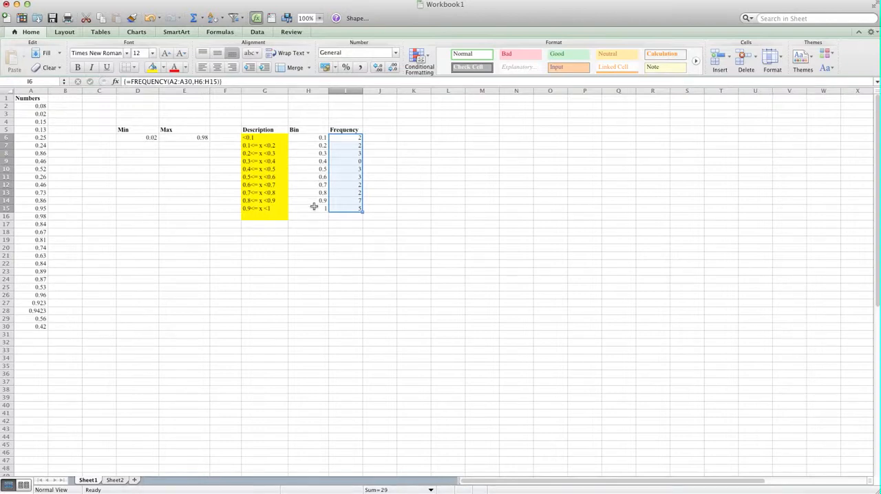
click(426, 193)
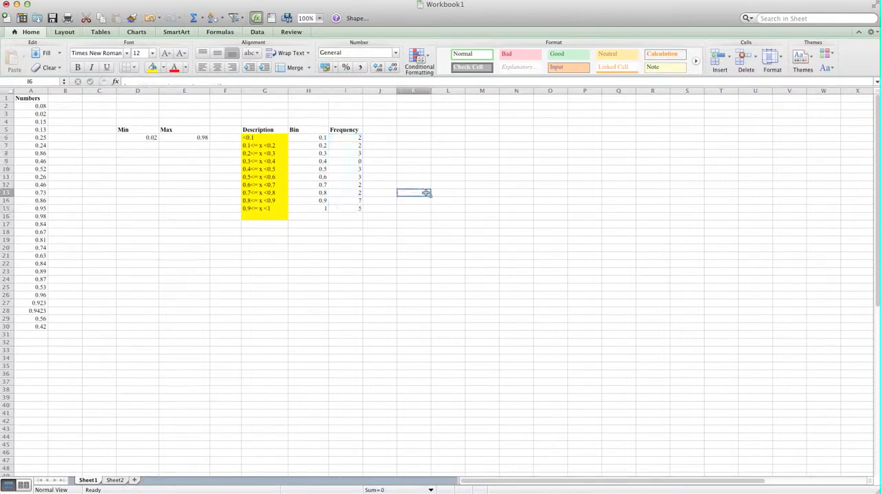
click(358, 164)
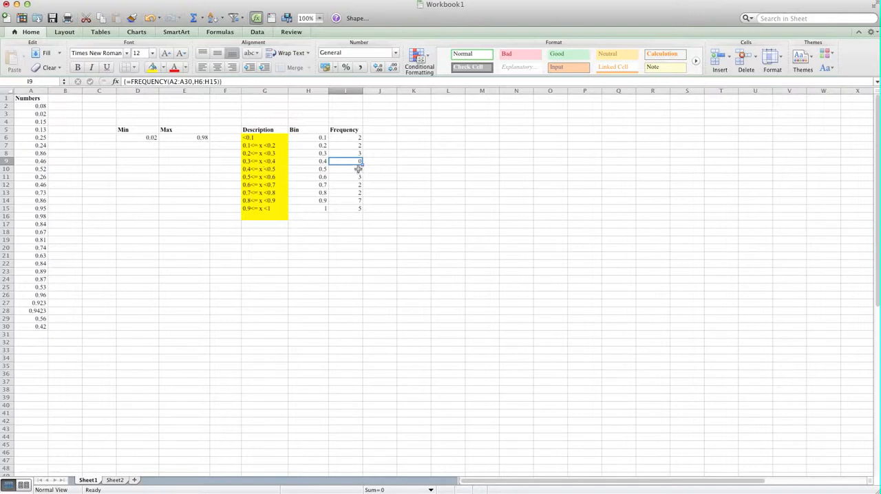
click(410, 176)
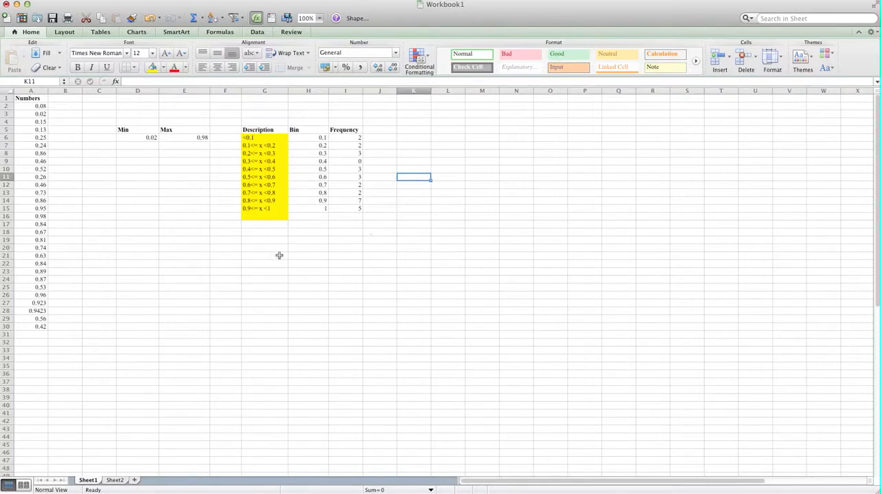
Step: Create a PivotTable from Sheet1!$A$1:$A$30 and place it on the existing worksheet at cell E22
click(190, 266)
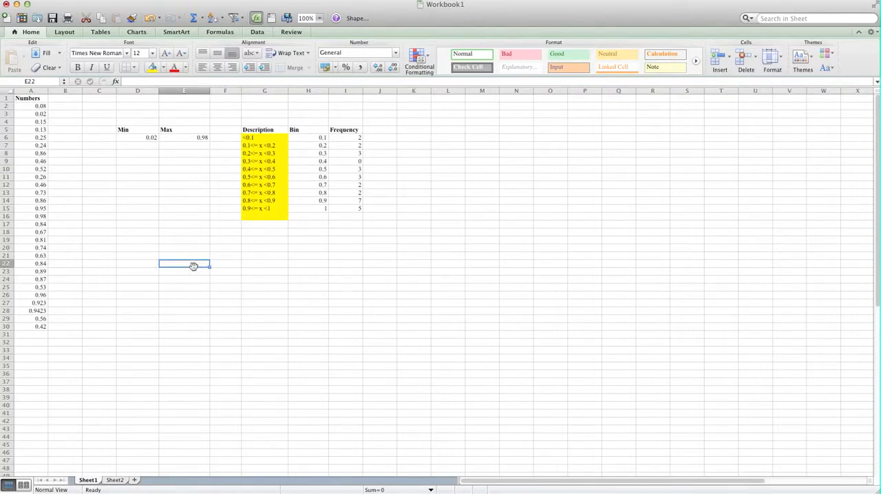
click(240, 1)
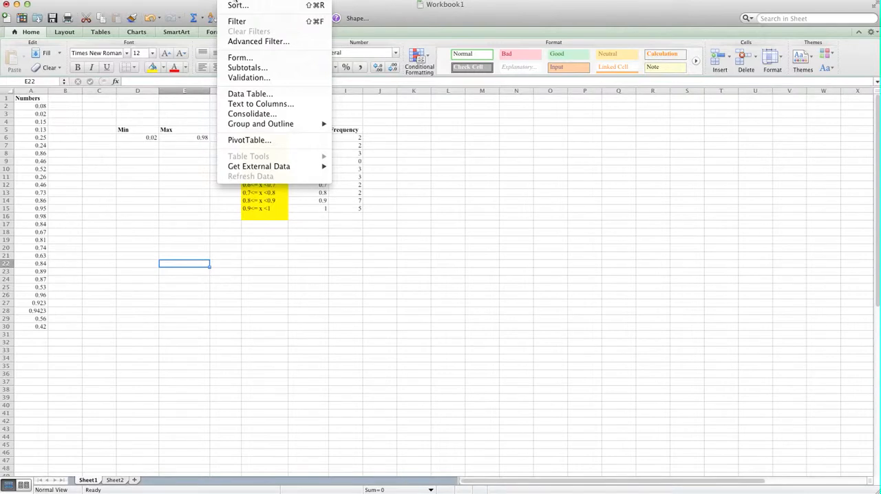
click(262, 141)
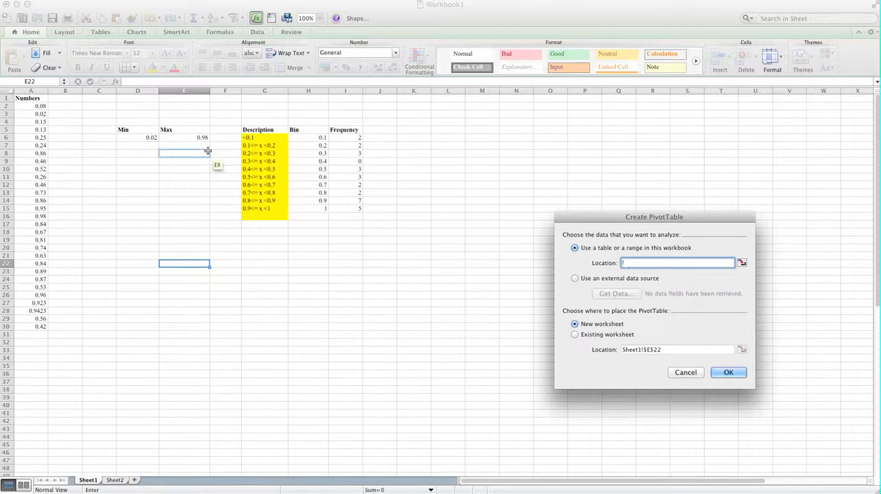
click(742, 263)
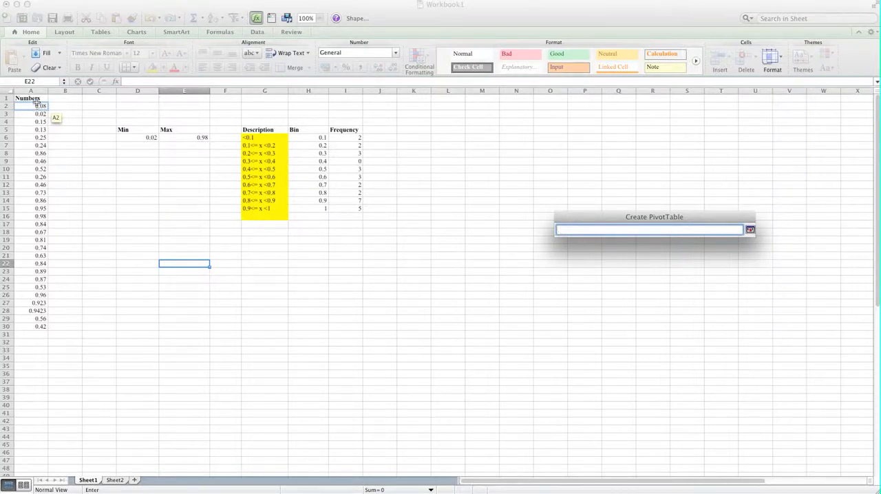
drag(33, 100, 34, 328)
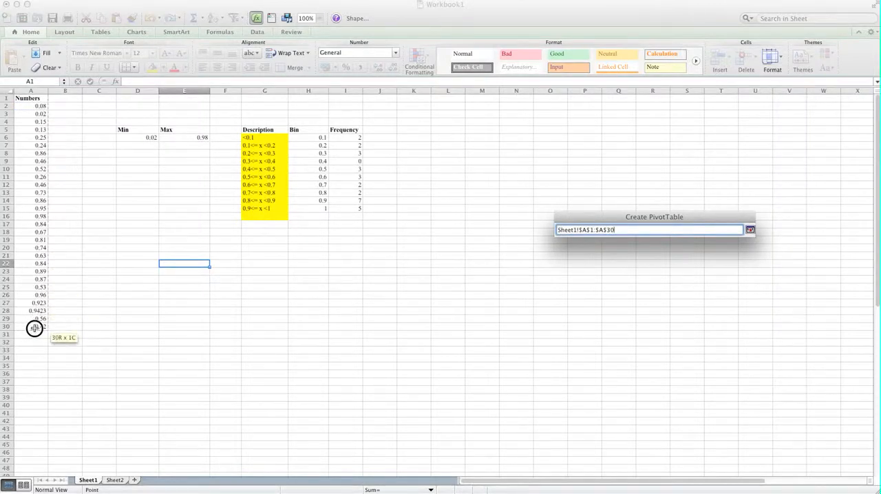
key(Return)
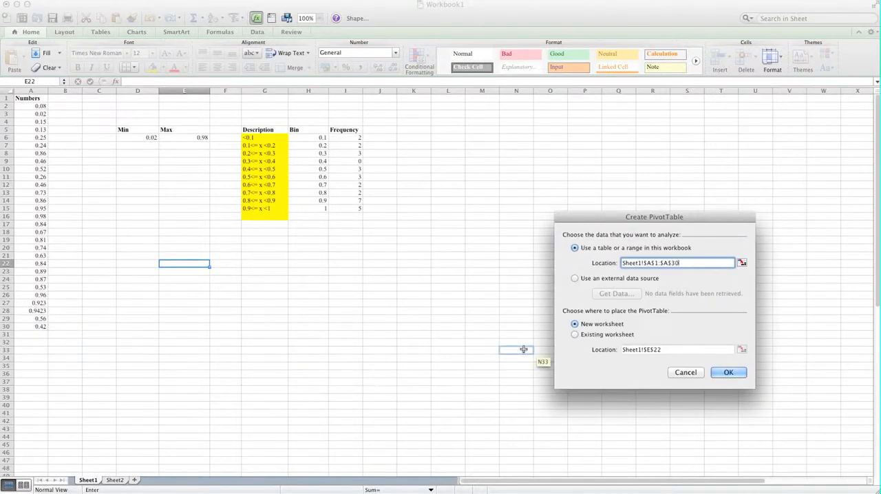
click(576, 335)
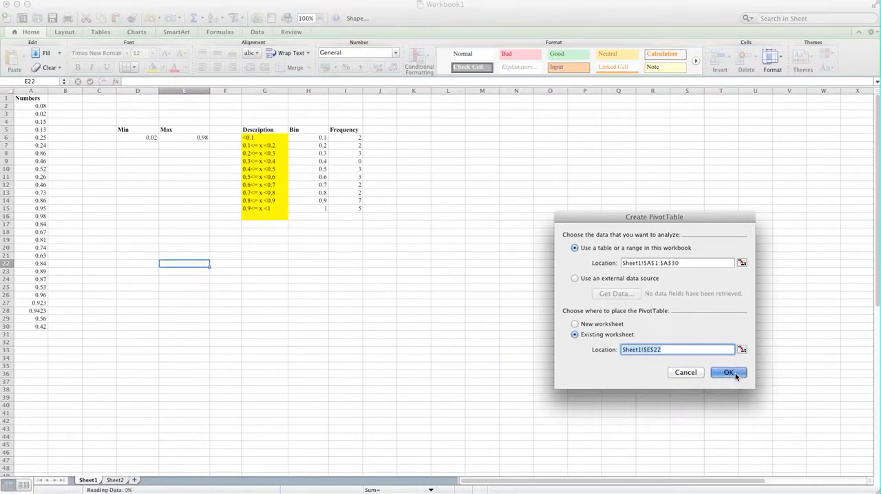
click(735, 373)
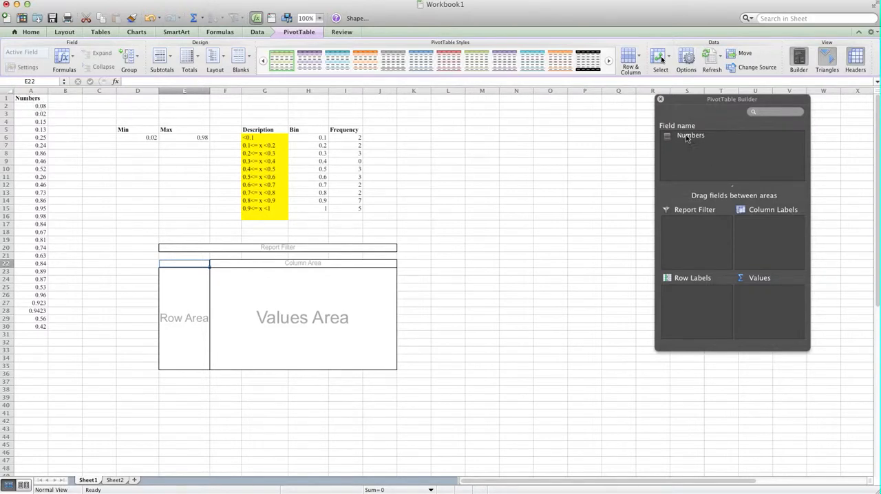
Step: Add the Numbers field to the PivotTable's Row Labels area, leaving the Values area empty
drag(715, 101, 674, 121)
click(649, 155)
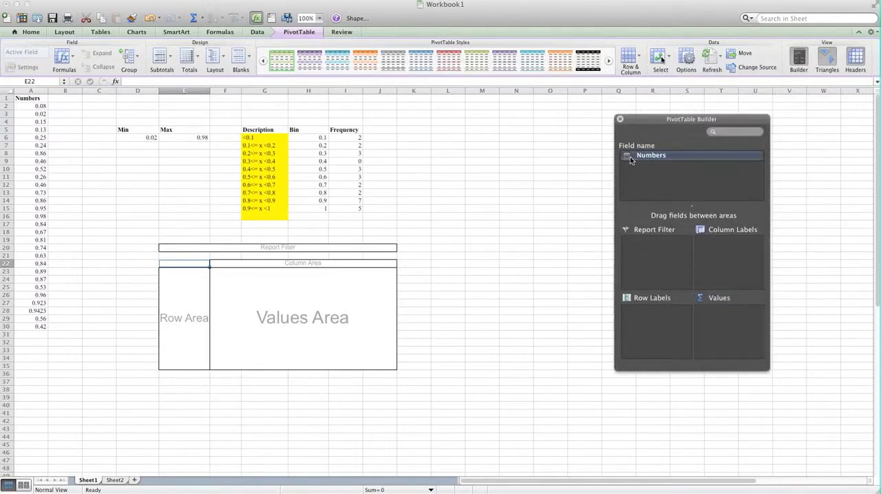
click(628, 156)
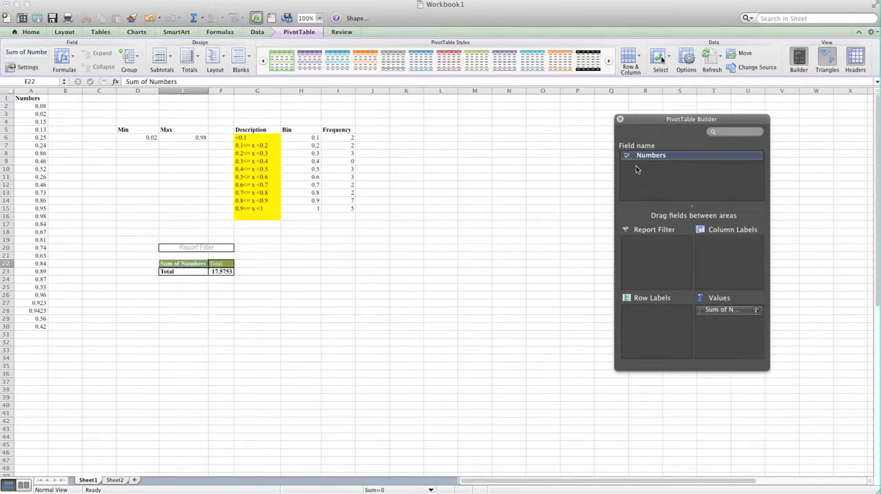
click(627, 157)
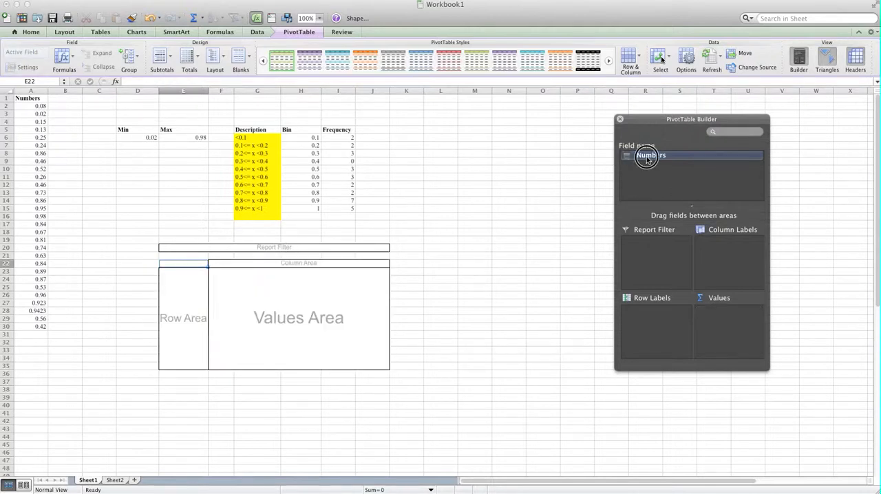
drag(646, 159, 657, 329)
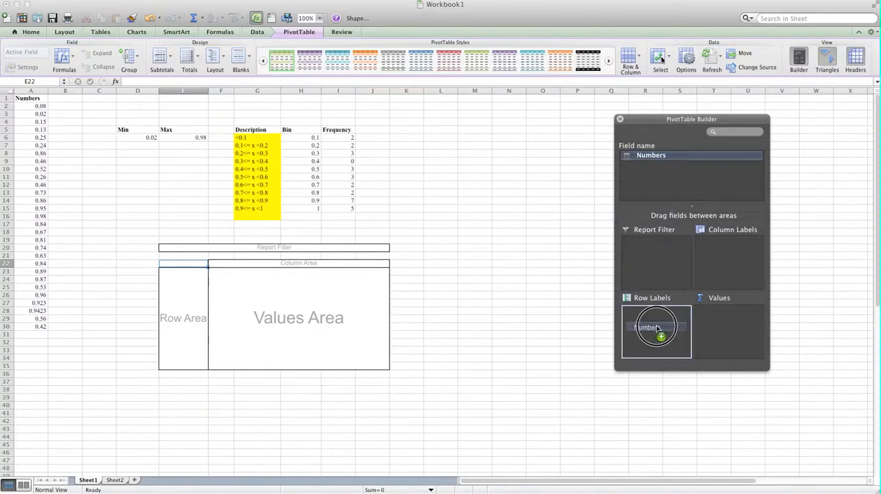
drag(657, 330, 657, 329)
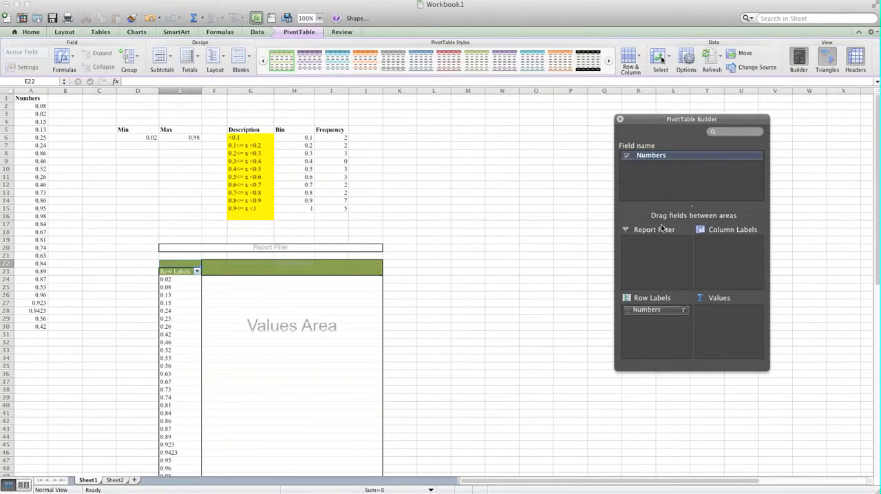
scroll(587, 252, down, 3)
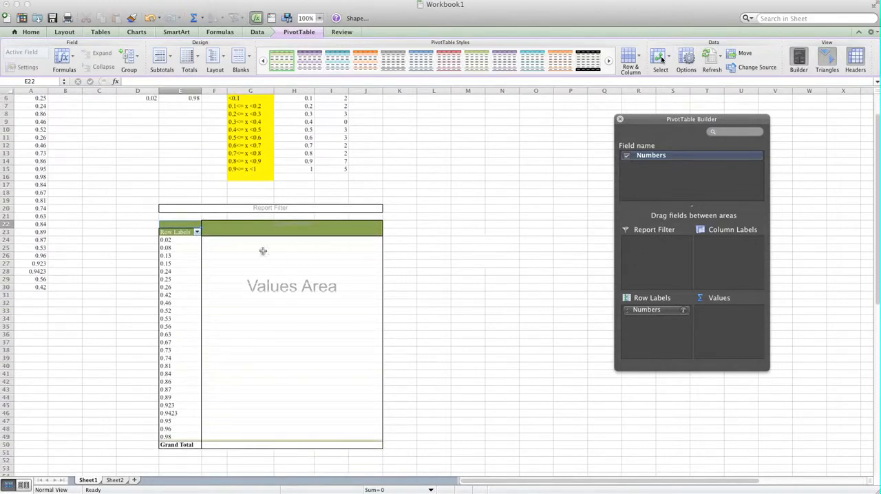
click(179, 252)
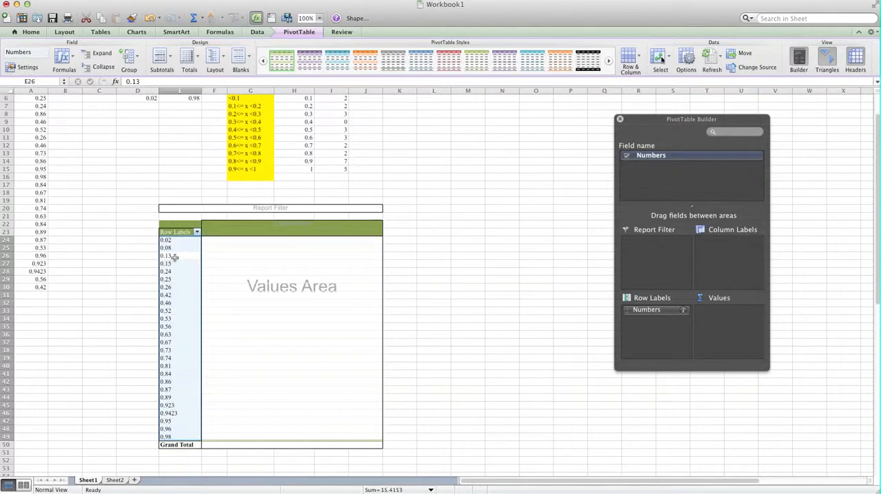
click(178, 255)
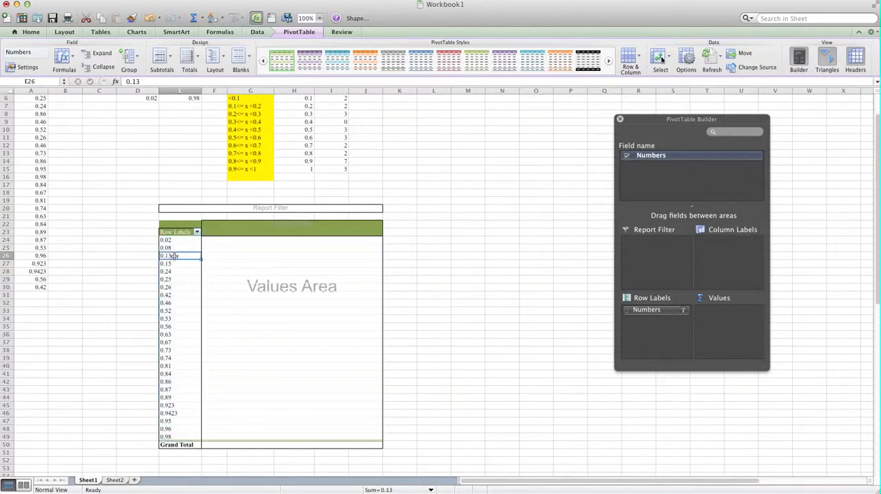
click(175, 258)
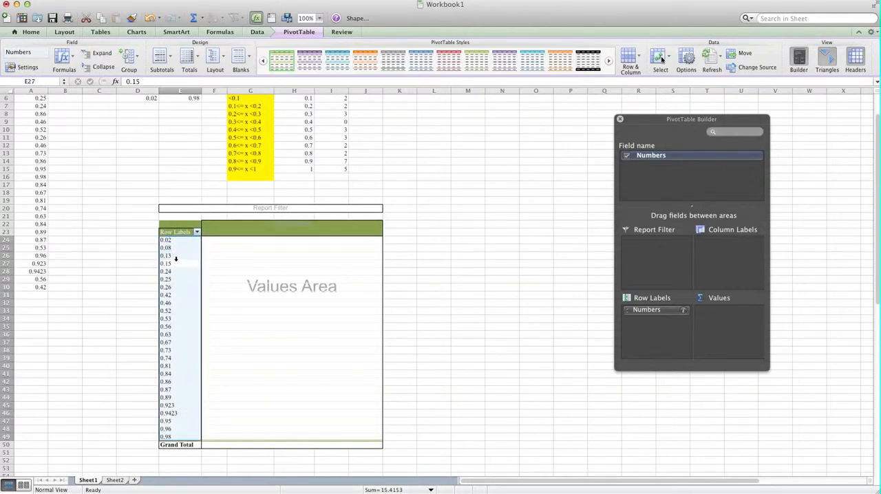
right_click(176, 258)
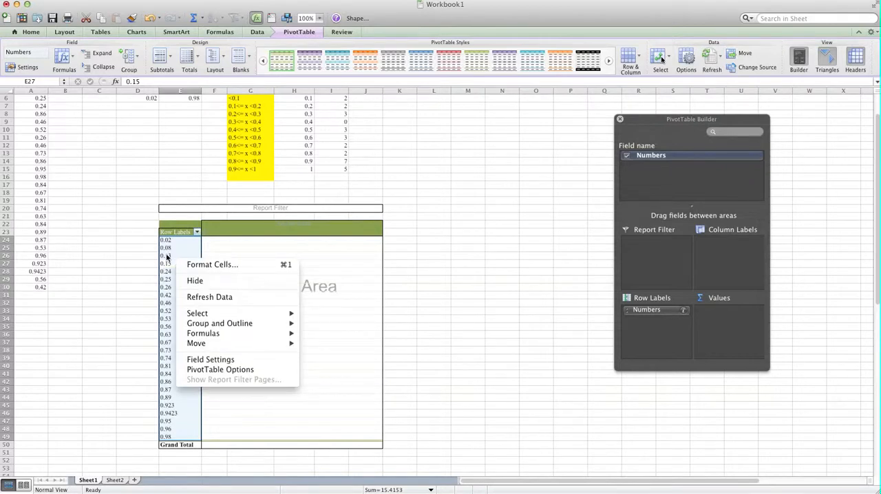
click(165, 256)
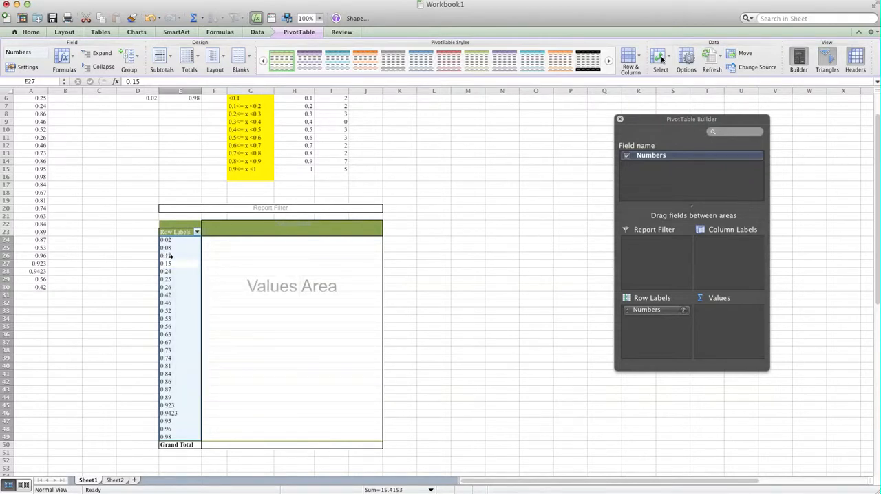
click(178, 249)
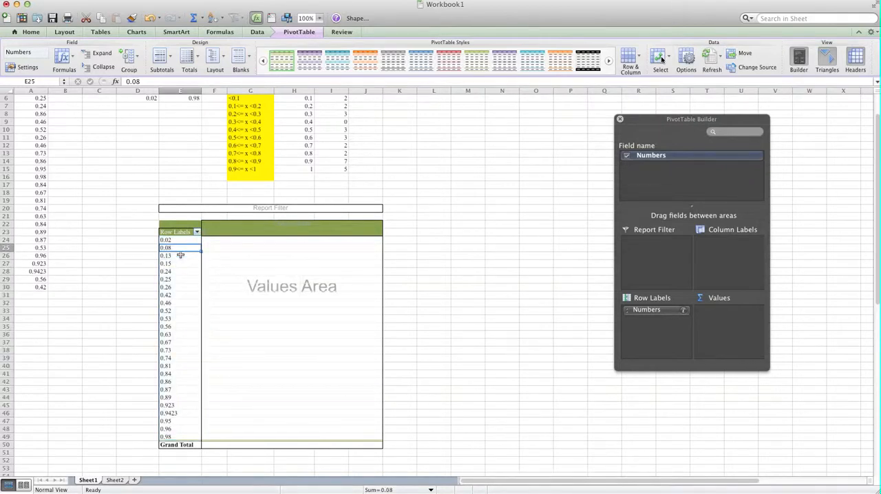
click(180, 253)
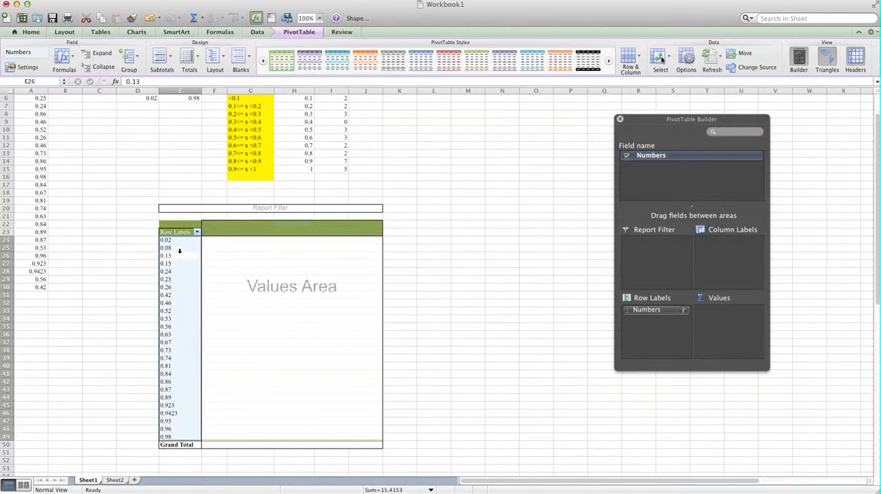
Step: Group the PivotTable's Numbers row labels starting at 0.1, ending at 1, in intervals of 0.1
click(178, 248)
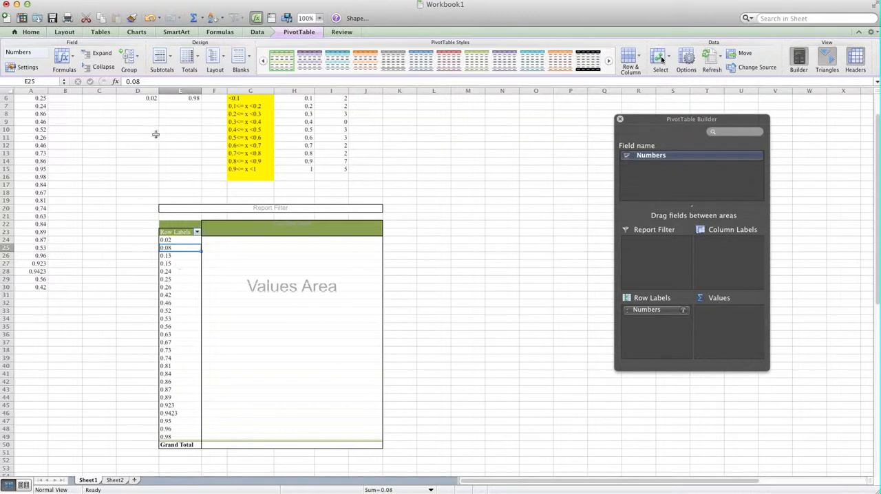
click(134, 61)
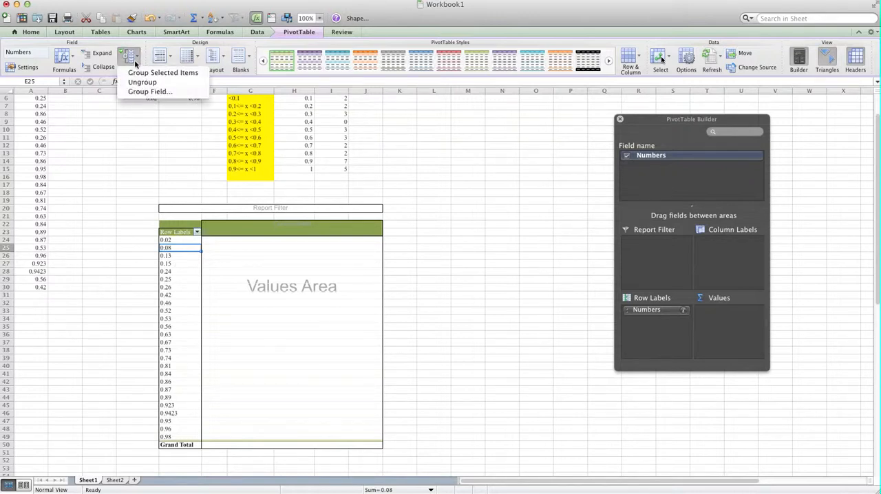
click(164, 92)
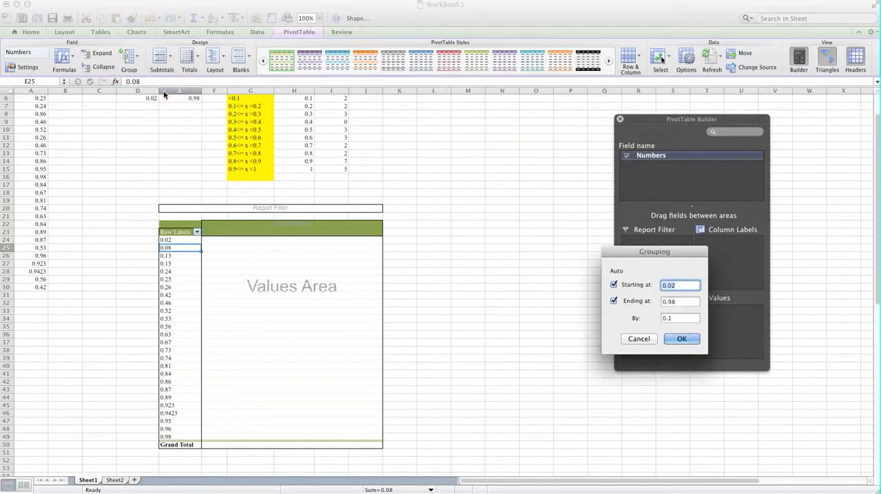
drag(692, 251, 453, 141)
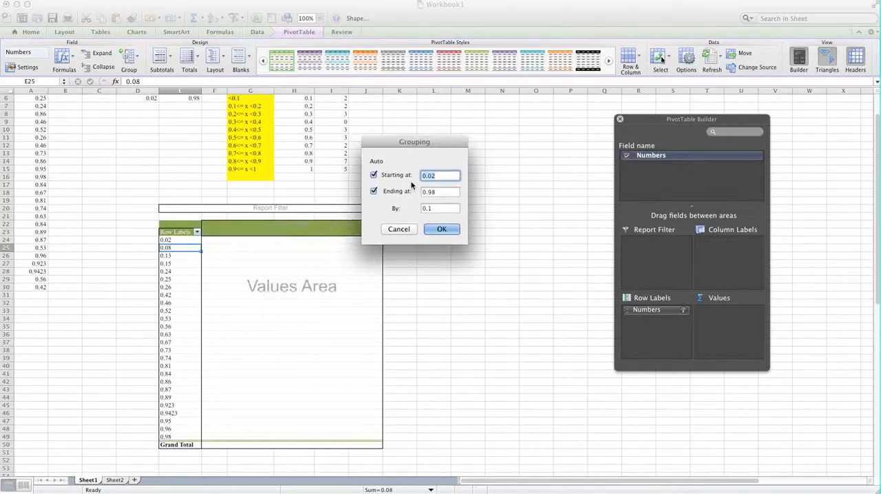
click(450, 177)
text(0.1)
click(437, 193)
drag(442, 195, 407, 194)
key(BackSpace)
text(1)
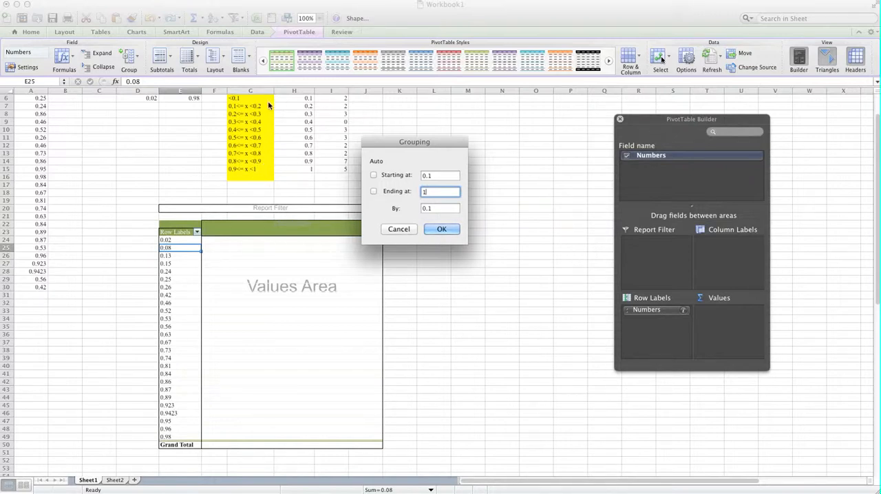
click(444, 229)
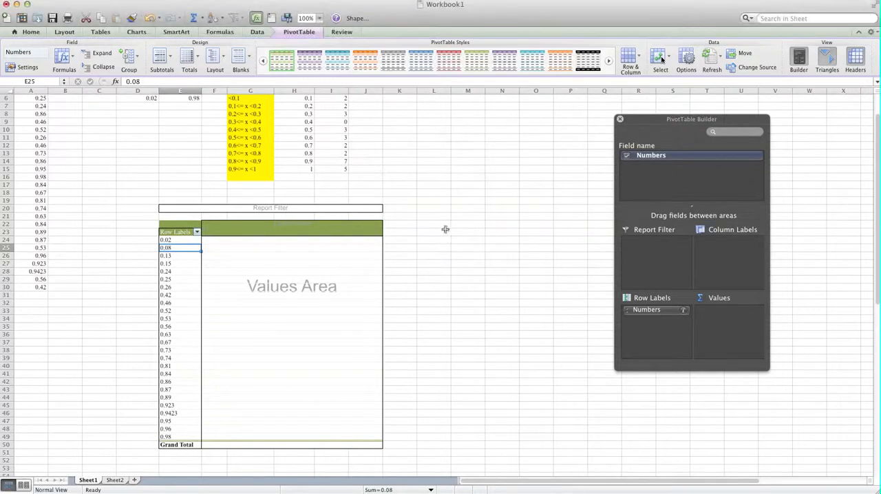
Step: Add the Numbers field to the PivotTable's Values area as a count
scroll(344, 248, up, 5)
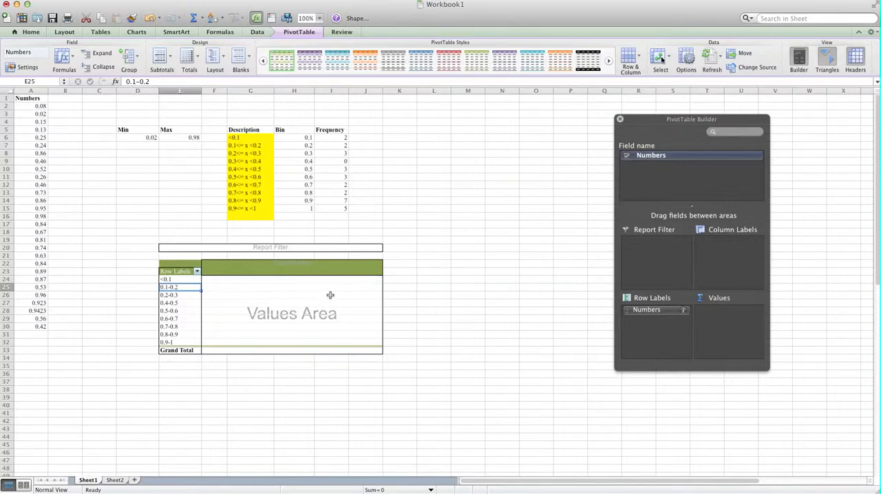
drag(671, 125, 558, 140)
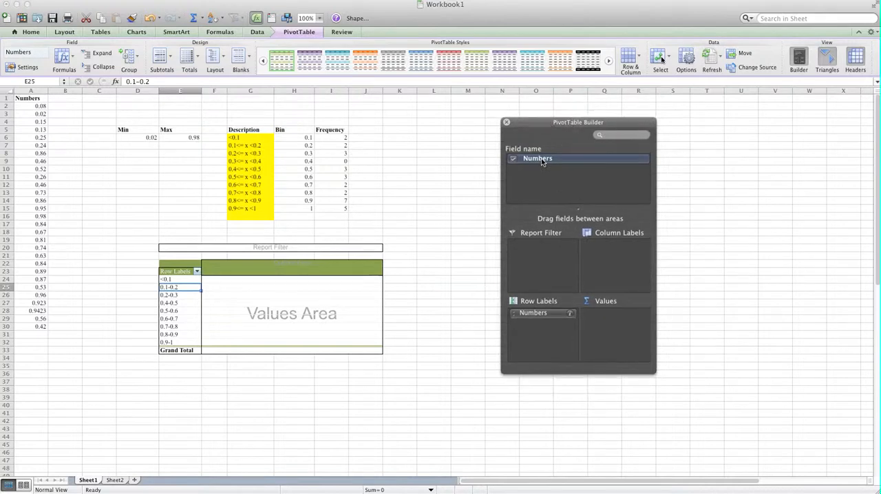
click(541, 161)
drag(541, 162, 613, 328)
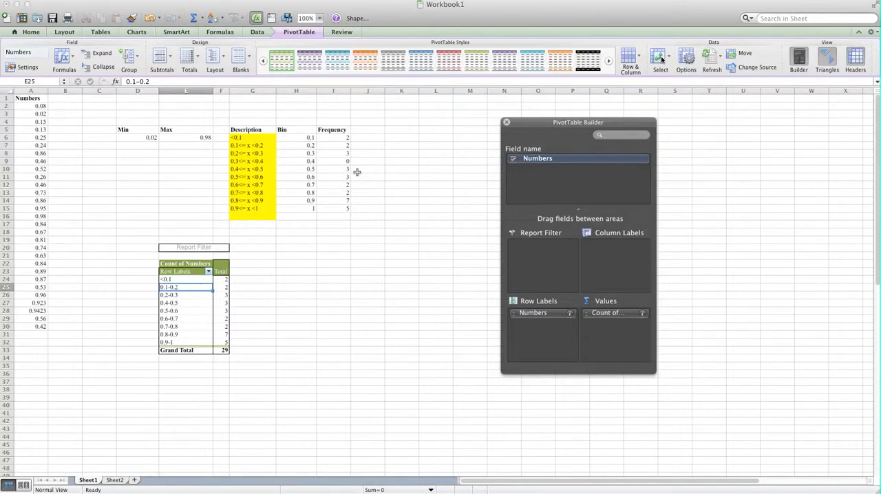
Step: Rename the PivotTable's Count of Numbers value field as Frequency
click(221, 272)
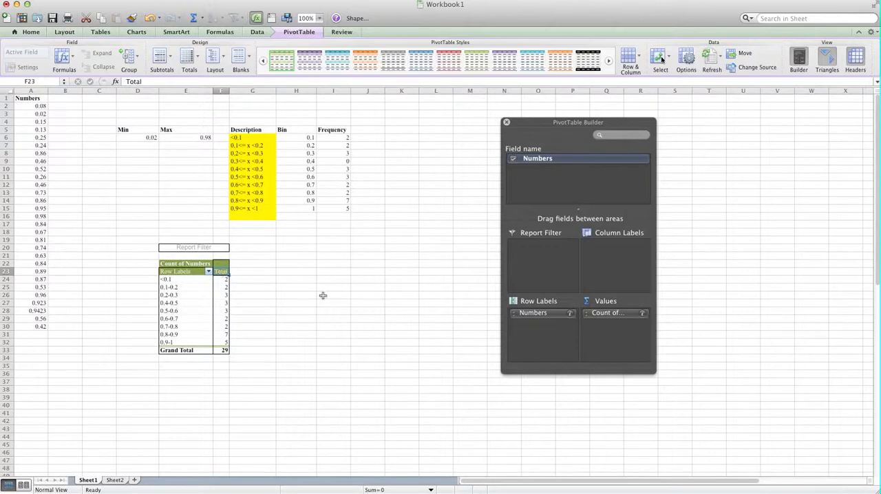
click(632, 317)
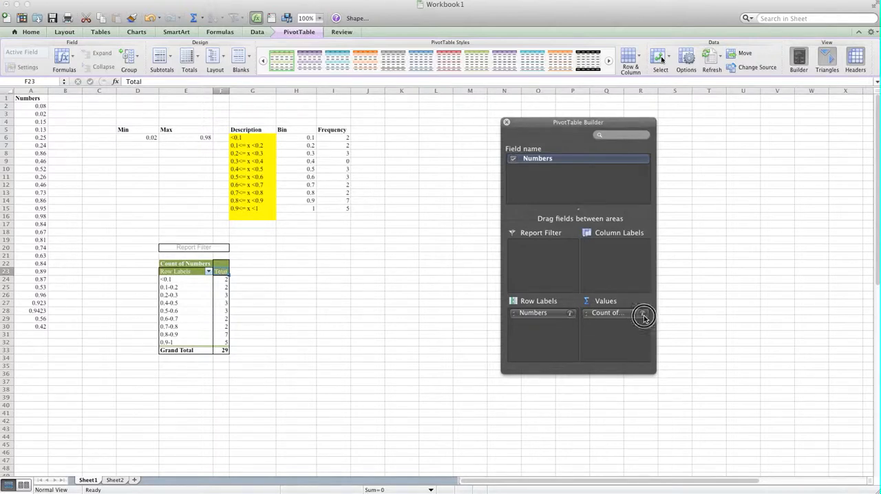
click(644, 315)
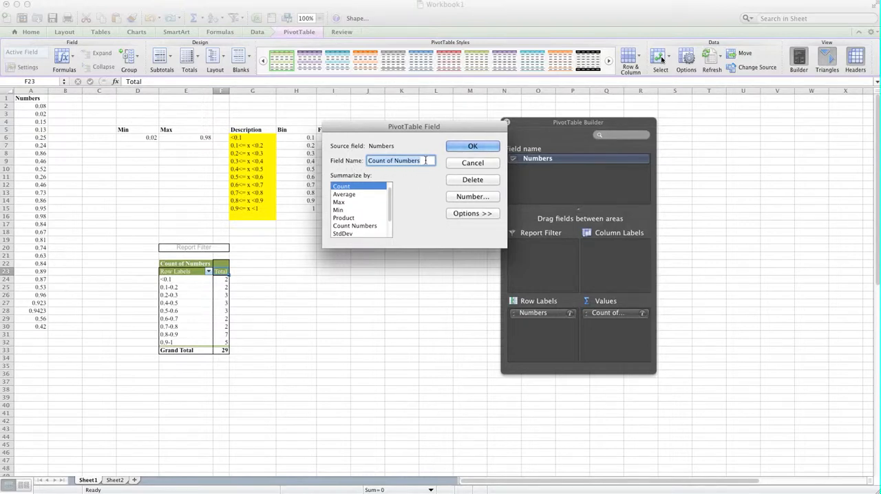
key(BackSpace)
text(Frequency)
click(468, 147)
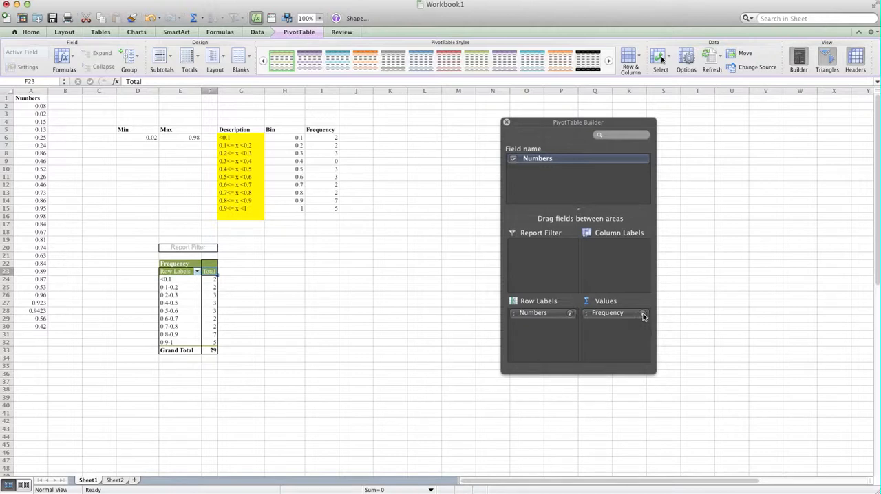
Step: Add the Numbers field to the PivotTable's Values area a second time and name the new value field Percentage
drag(540, 160, 612, 335)
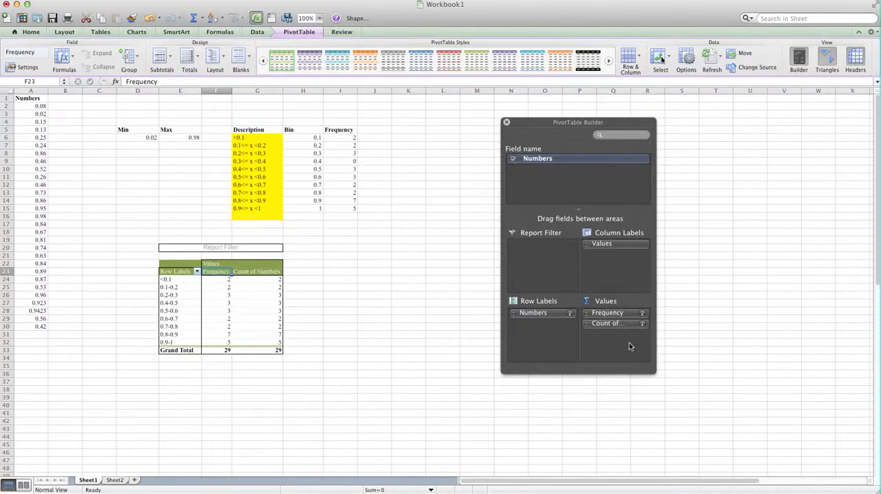
click(643, 324)
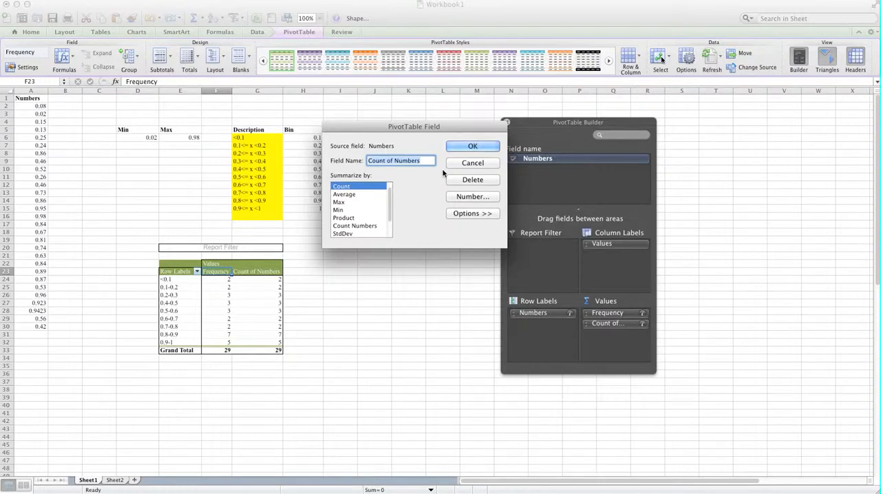
text(Percentage)
Step: Show the Percentage field's count data as % of column
mouse_move(389, 193)
mouse_down()
mouse_move(391, 219)
mouse_move(392, 188)
mouse_up()
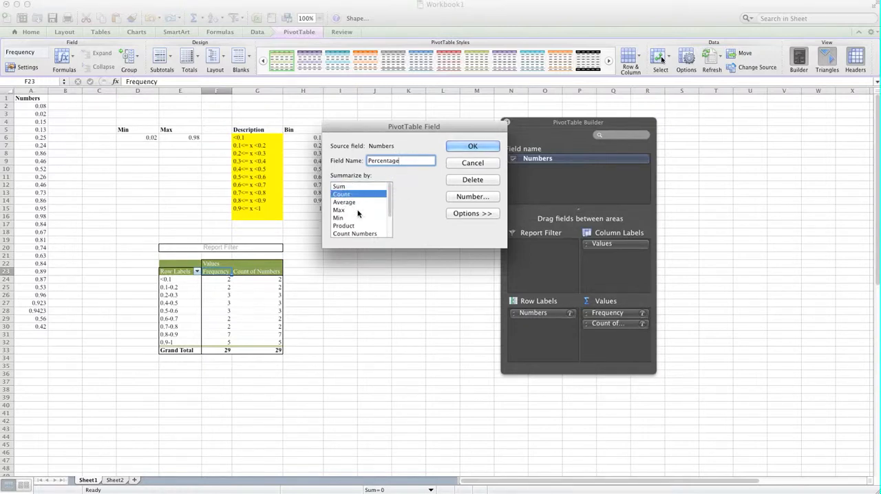
click(478, 214)
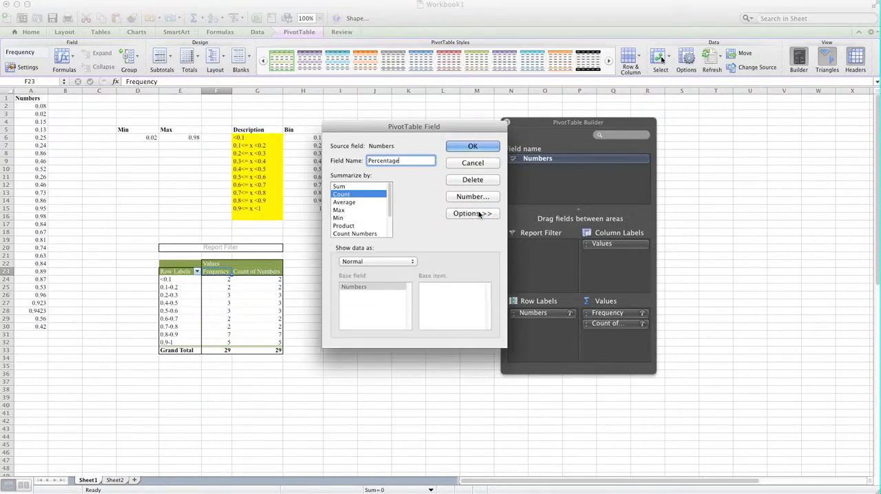
click(393, 261)
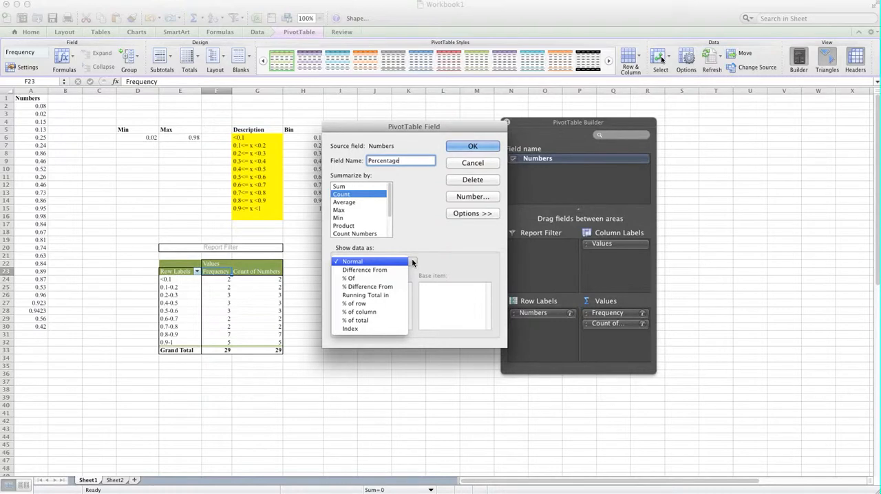
click(382, 313)
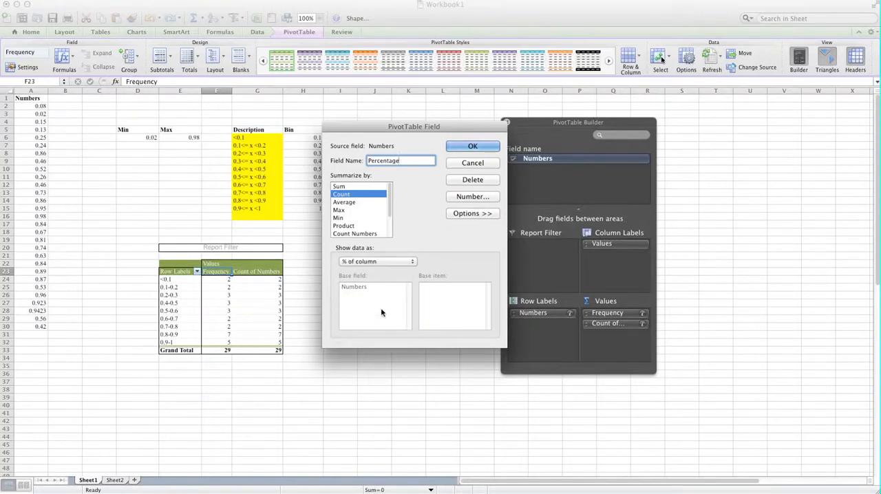
click(474, 146)
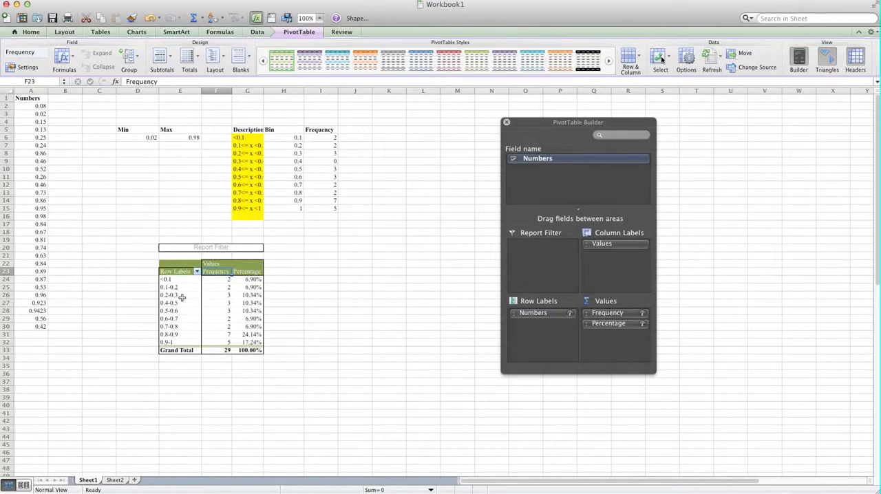
Step: Compare the FREQUENCY results with the PivotTable and examine the intervals listed in the Row Labels filter
click(328, 163)
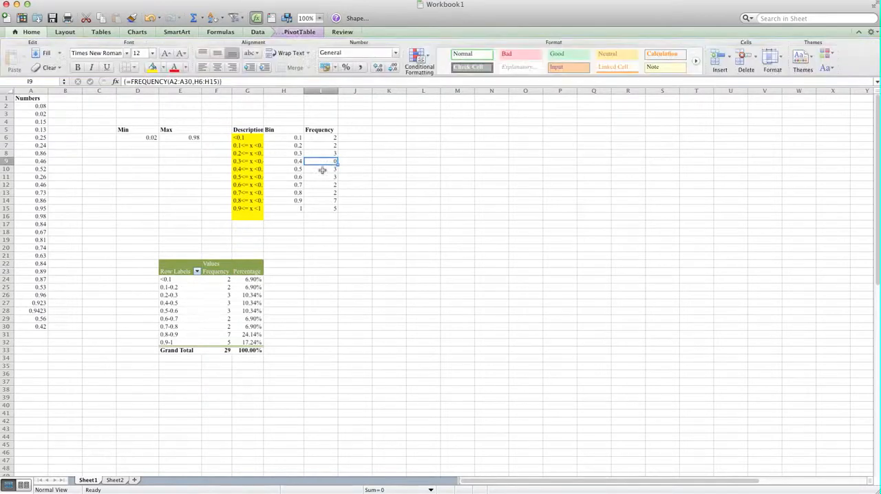
click(252, 315)
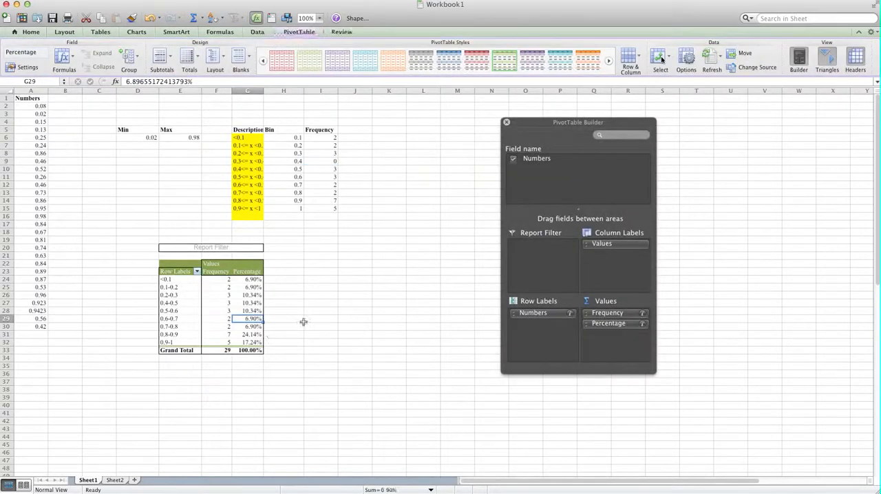
click(307, 321)
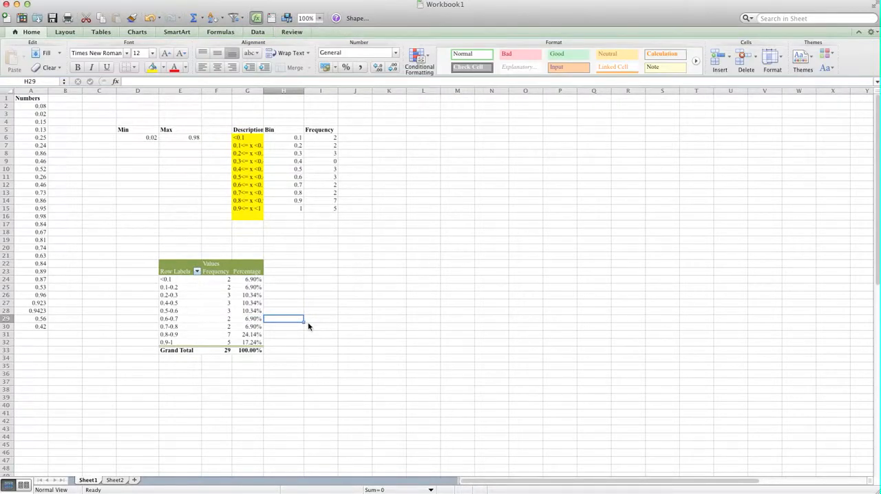
click(197, 272)
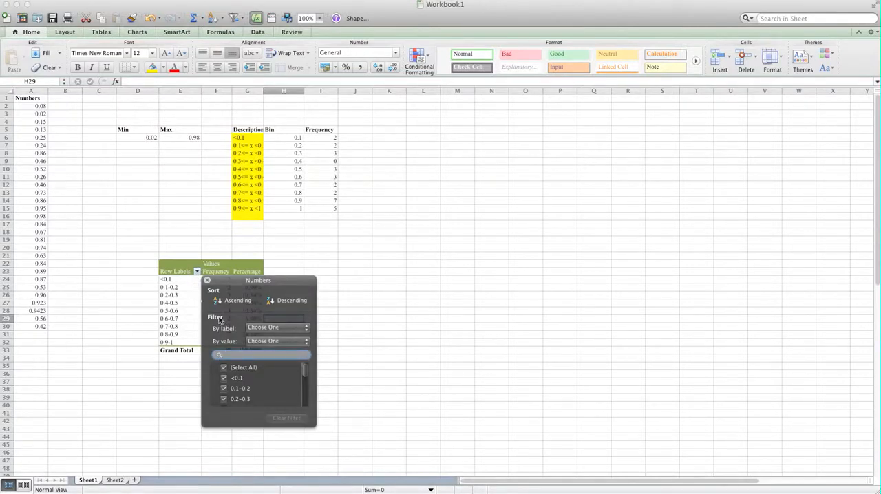
scroll(272, 365, down, 1)
scroll(273, 369, down, 1)
scroll(272, 365, down, 5)
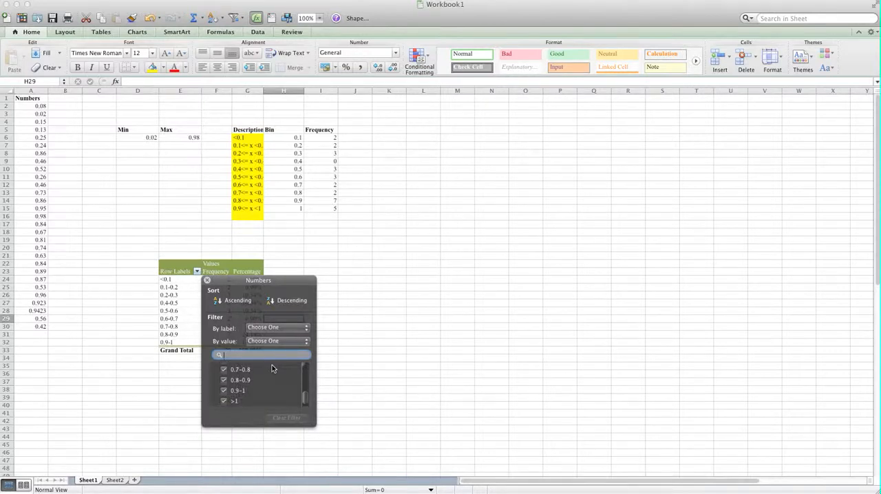
scroll(272, 368, up, 6)
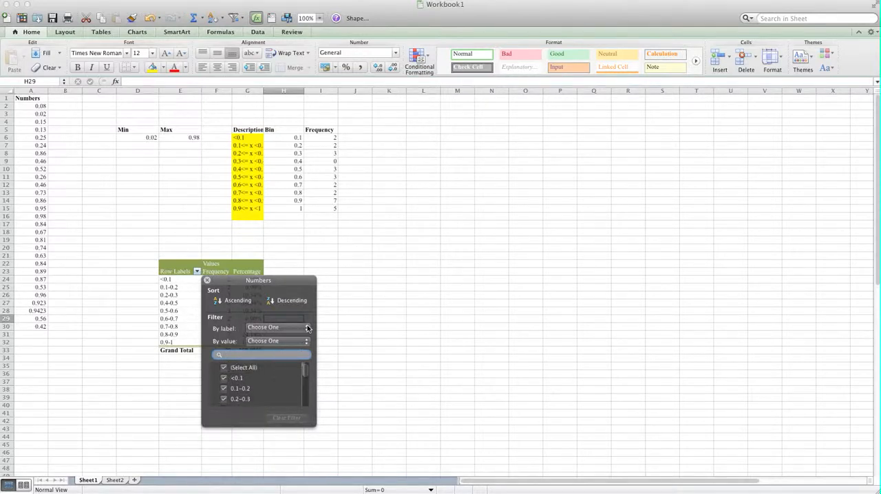
click(186, 295)
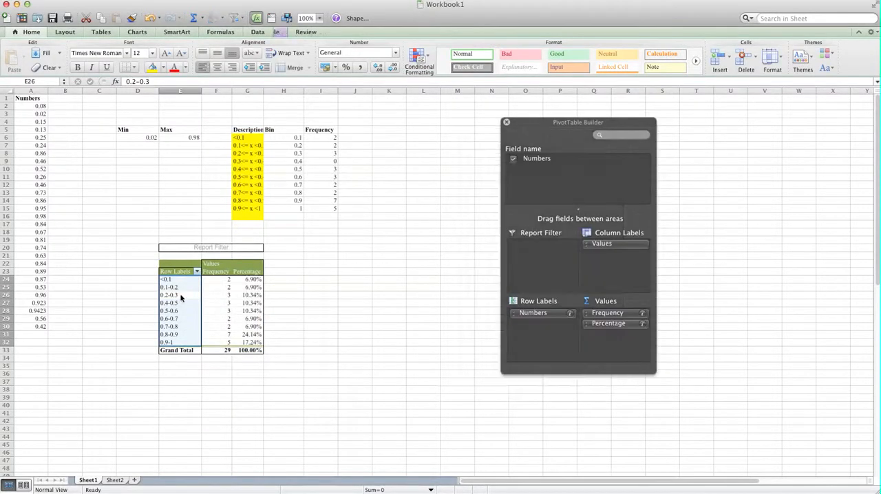
right_click(181, 296)
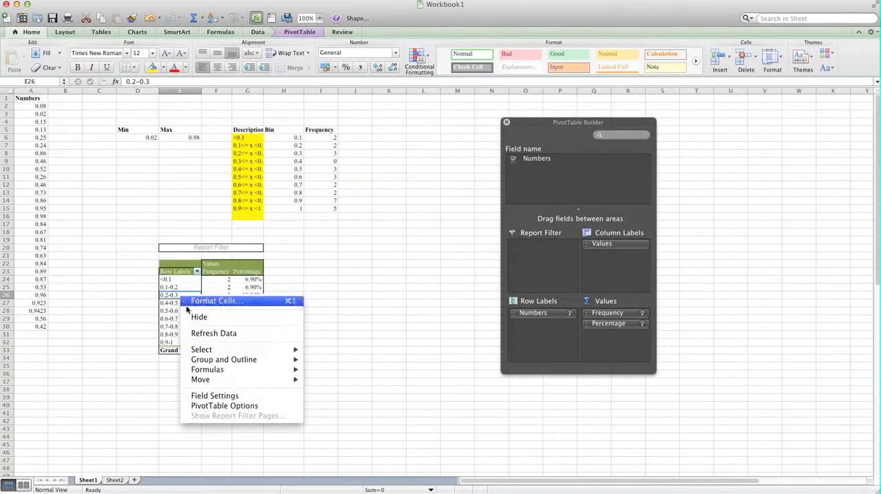
click(240, 406)
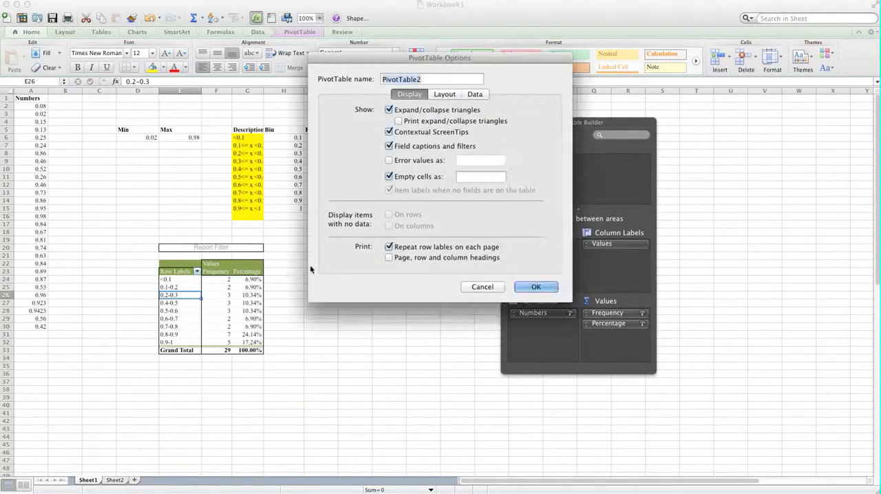
click(486, 286)
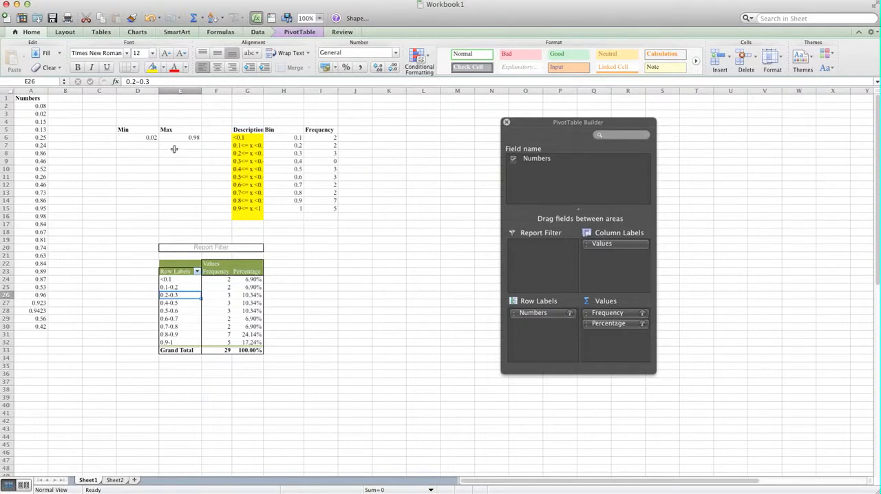
click(360, 334)
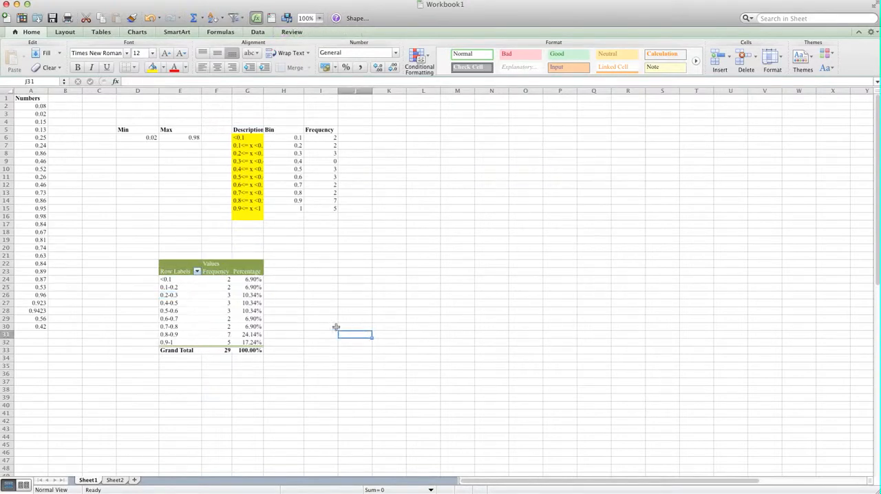
click(318, 287)
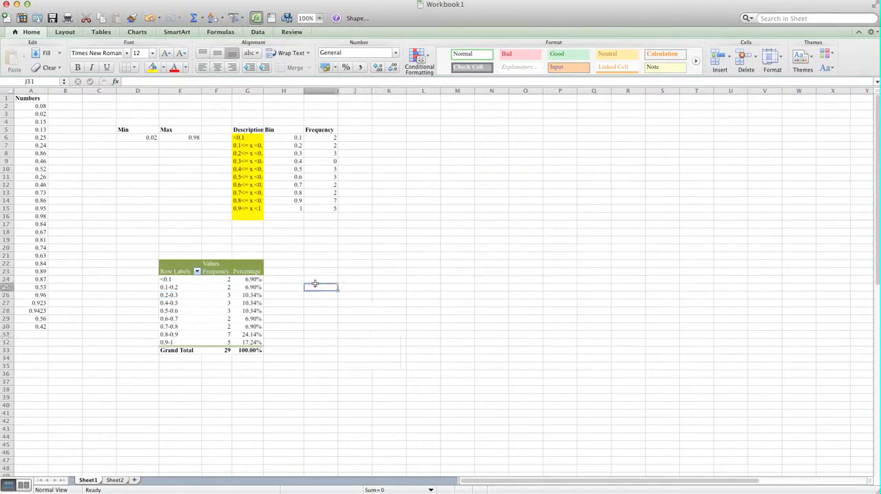
click(321, 263)
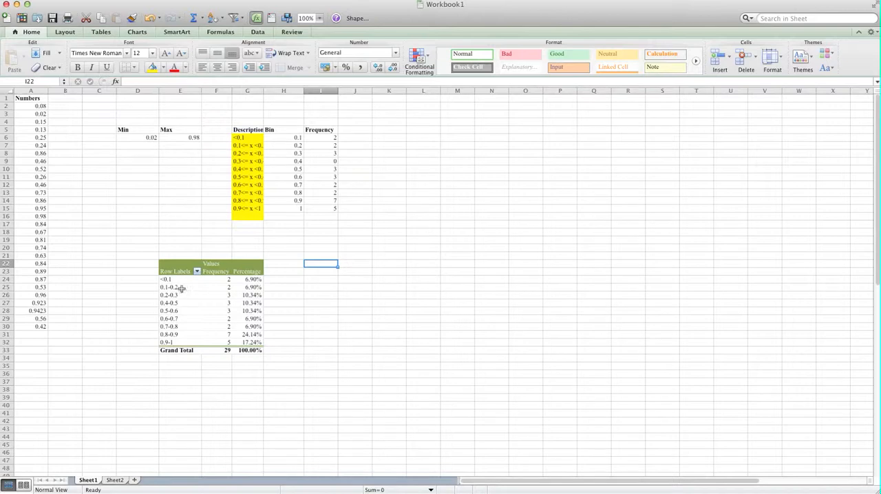
Step: Insert a 2-D clustered column chart from the PivotTable's intervals and frequencies in E24:F32
drag(173, 281, 232, 346)
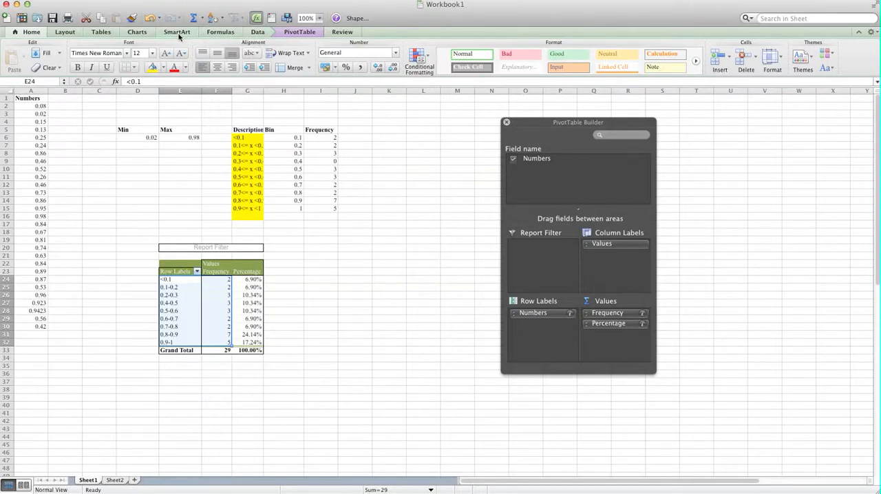
click(137, 33)
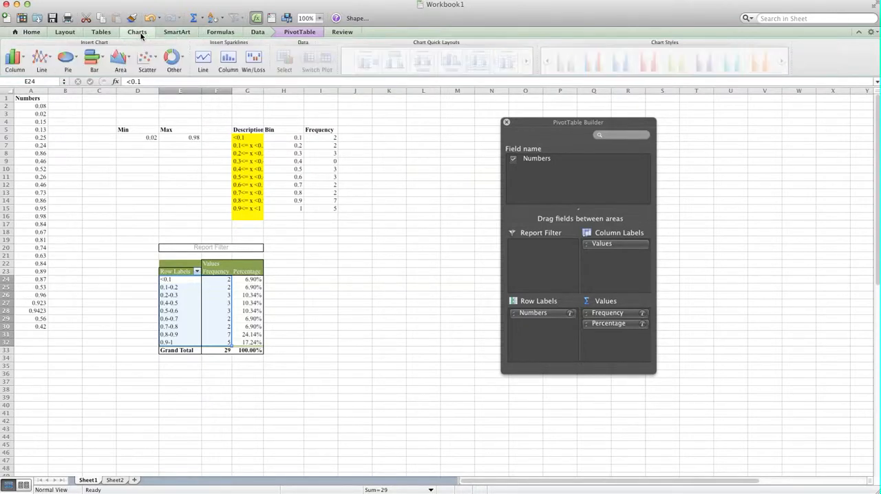
click(9, 64)
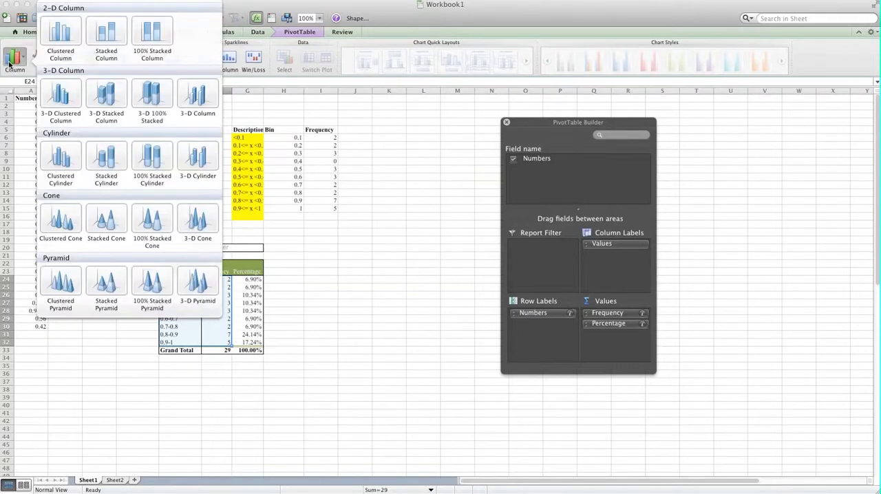
click(74, 32)
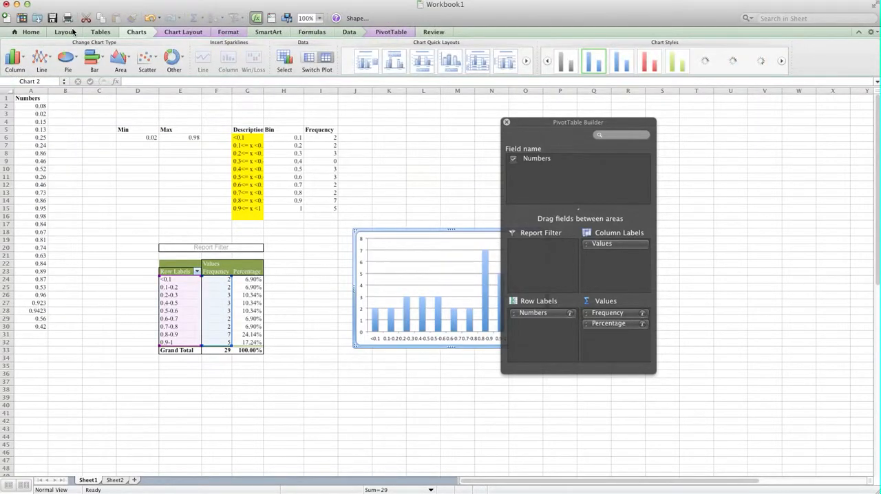
Step: Delete the column chart's legend and enlarge the chart, with the PivotTable Builder moved aside
drag(545, 123, 671, 115)
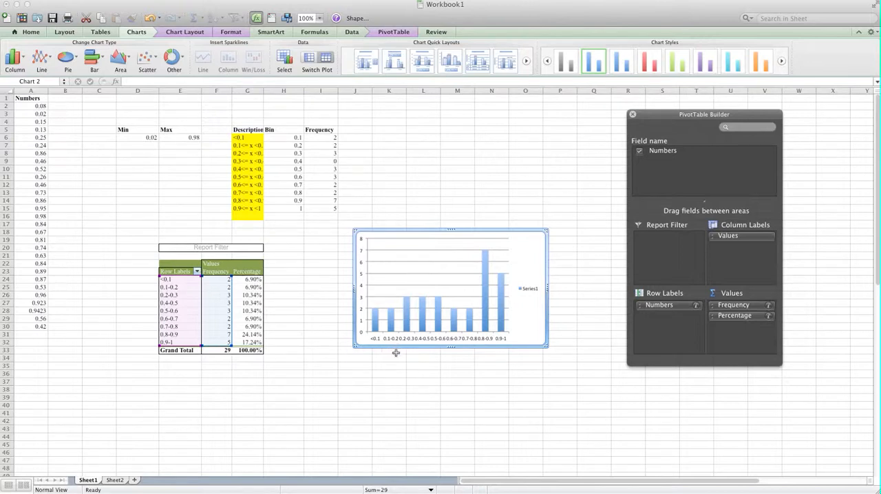
click(529, 292)
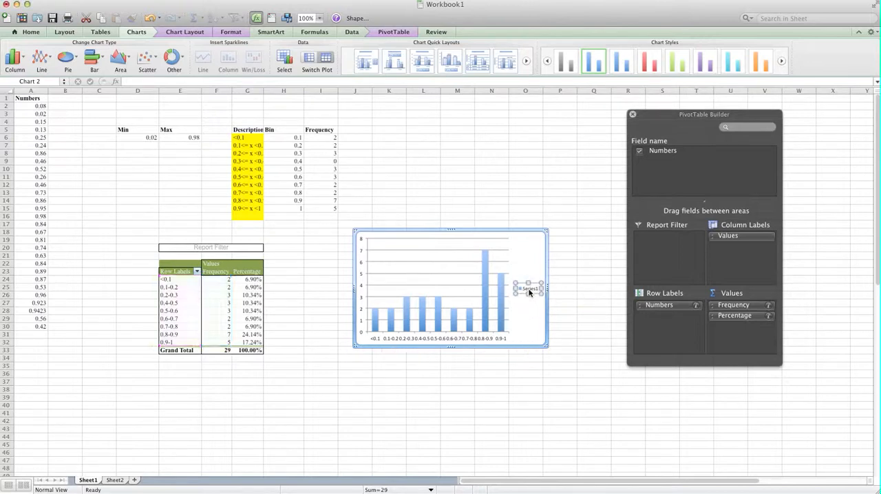
key(Delete)
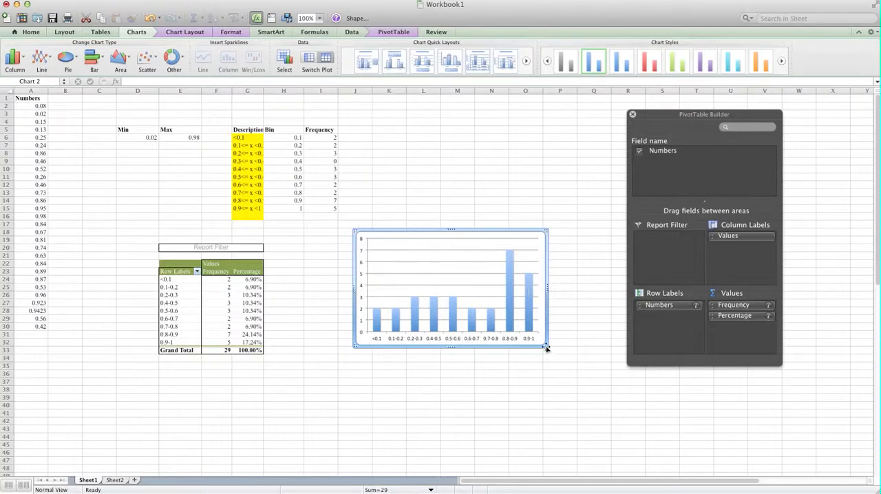
drag(547, 346, 713, 432)
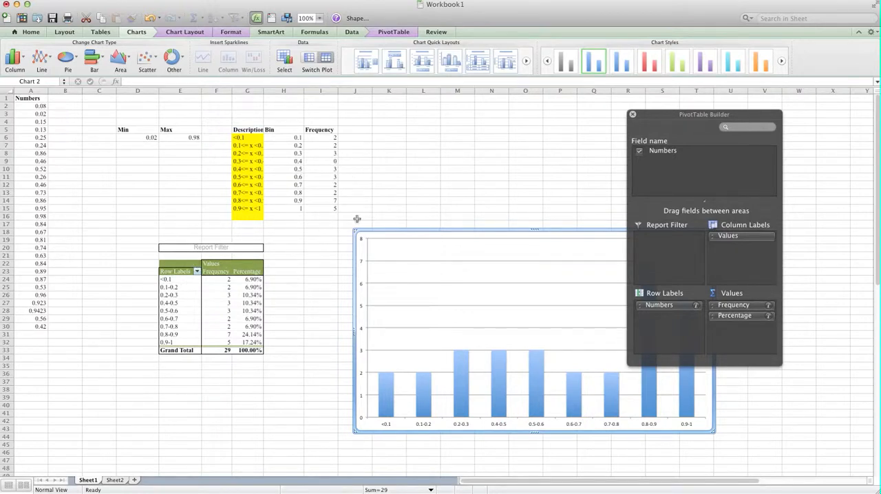
Step: Set the column series' gap width to 0% so the bars form a histogram
click(422, 397)
right_click(424, 399)
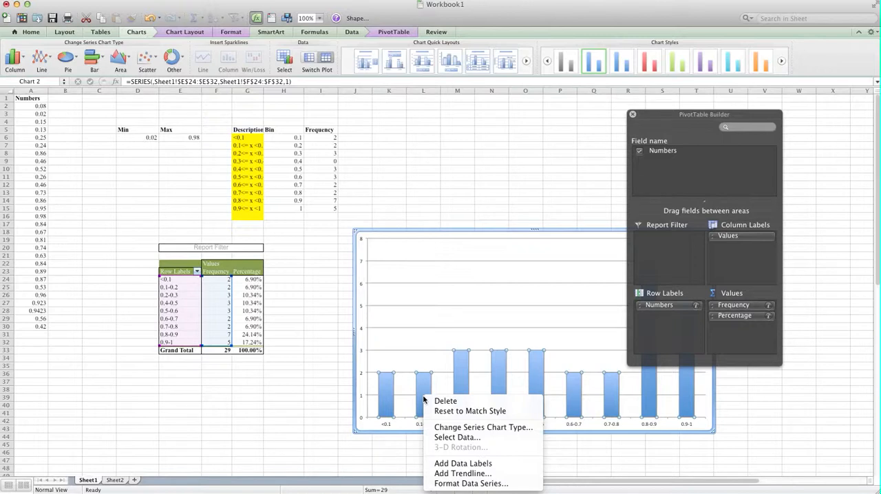
click(455, 483)
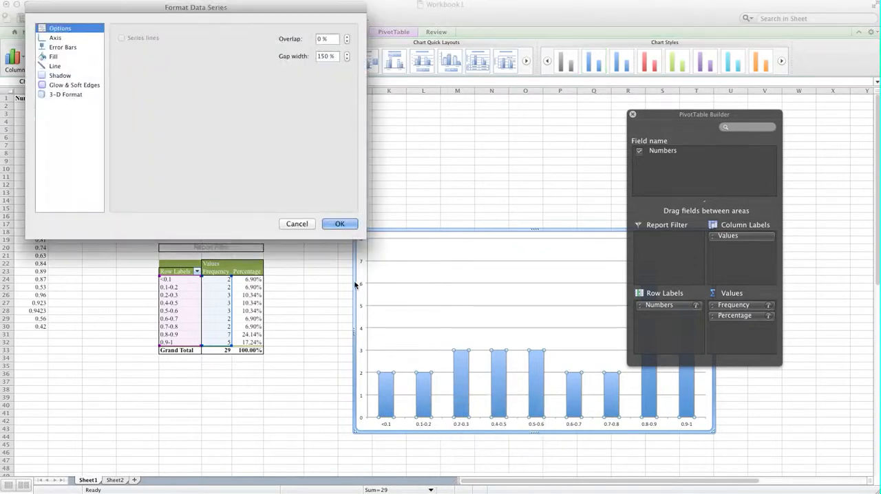
double_click(329, 55)
text(0)
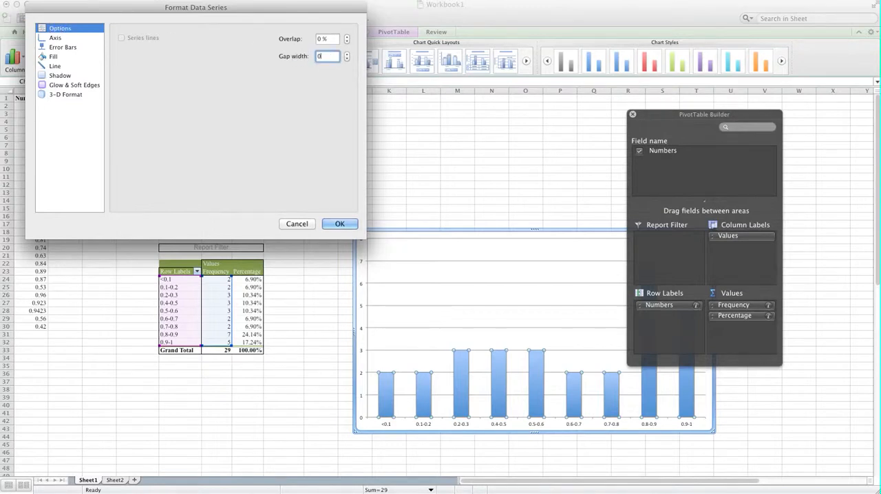
key(Return)
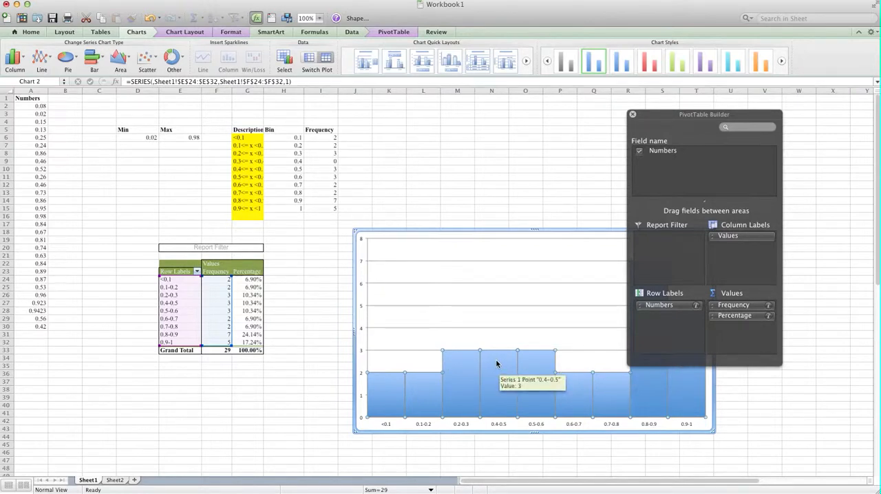
Step: Add a second series to the chart with the frequencies in Sheet1 F24:F32 as its Y values
right_click(492, 364)
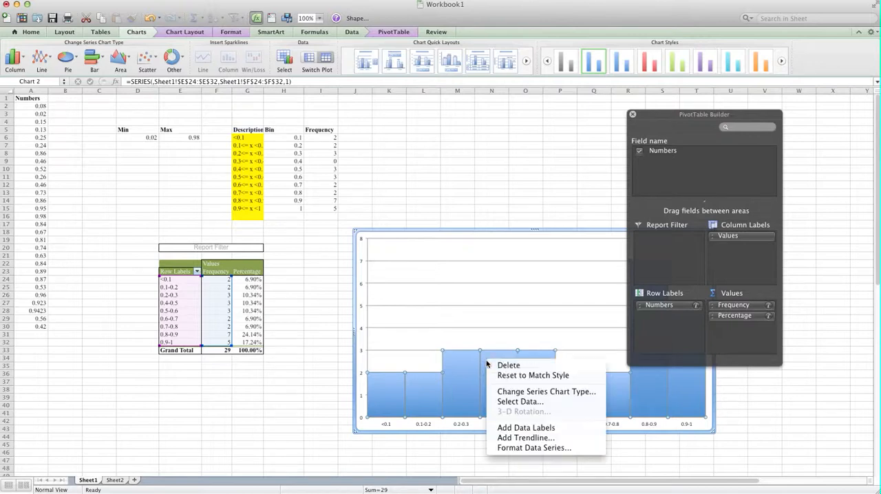
click(511, 404)
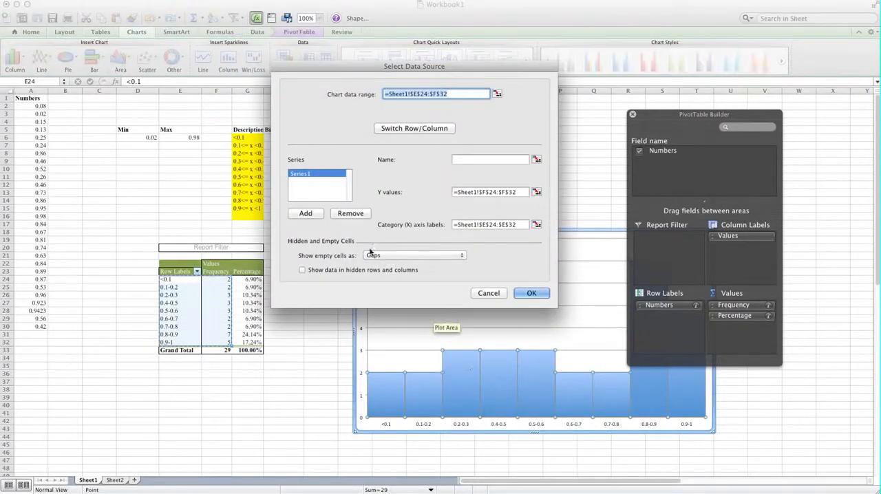
click(307, 214)
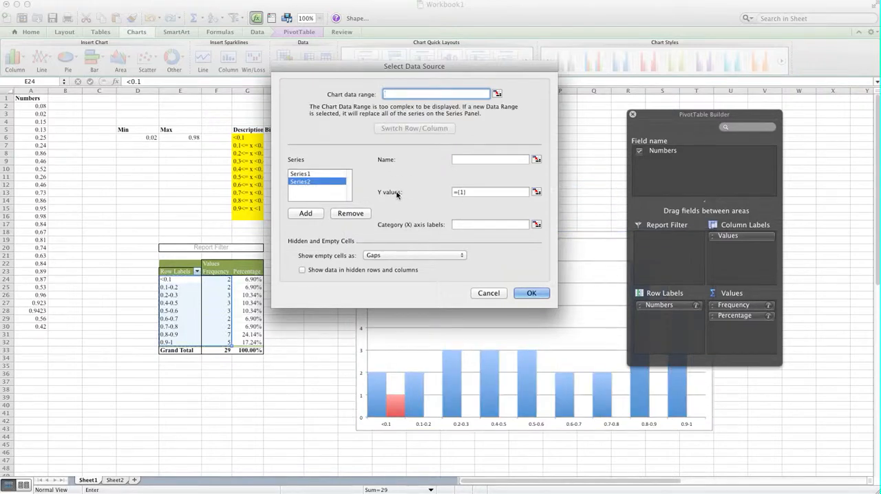
click(537, 192)
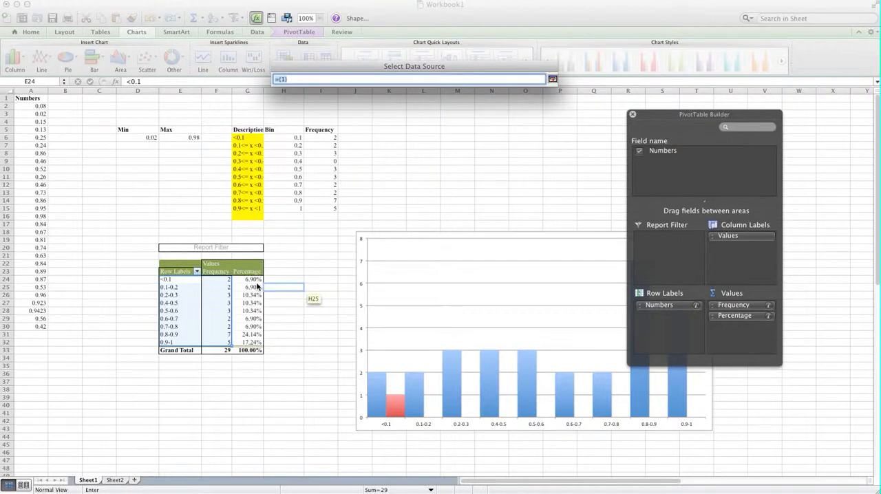
drag(217, 280, 219, 342)
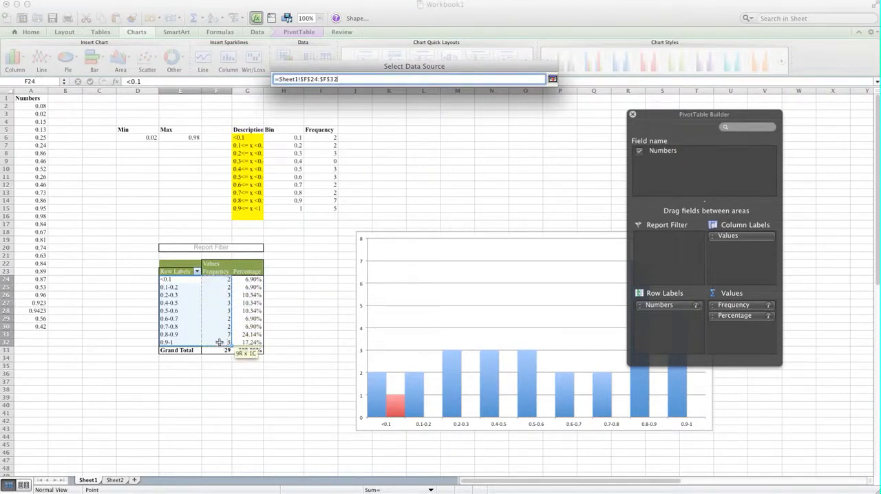
key(Return)
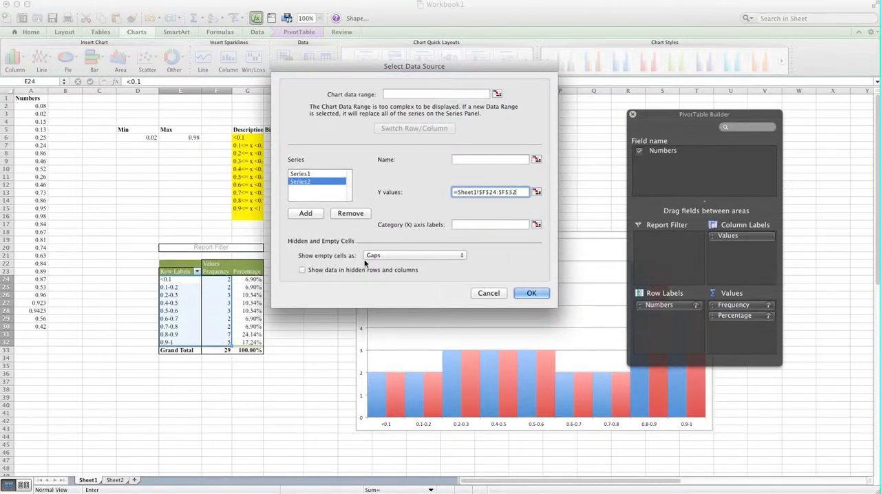
Step: Set the chart's source data to show empty cells as Zero and apply the data source changes
click(458, 258)
click(424, 266)
click(306, 174)
click(444, 256)
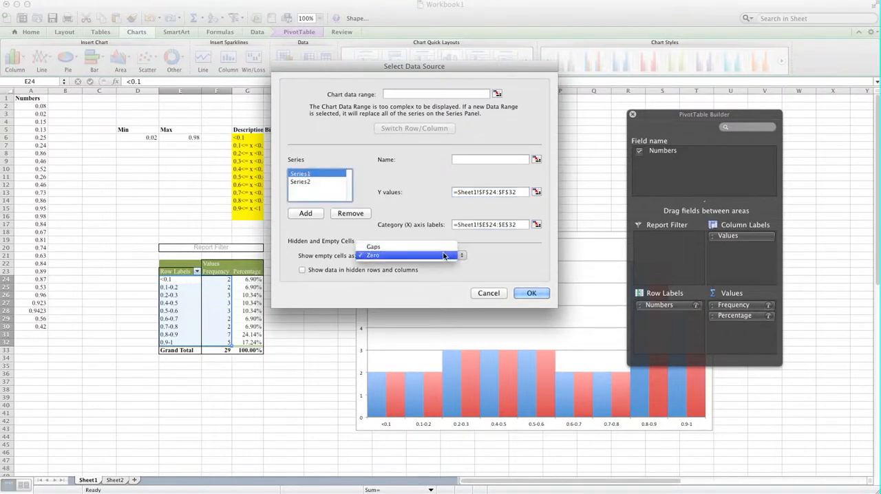
click(447, 255)
click(530, 294)
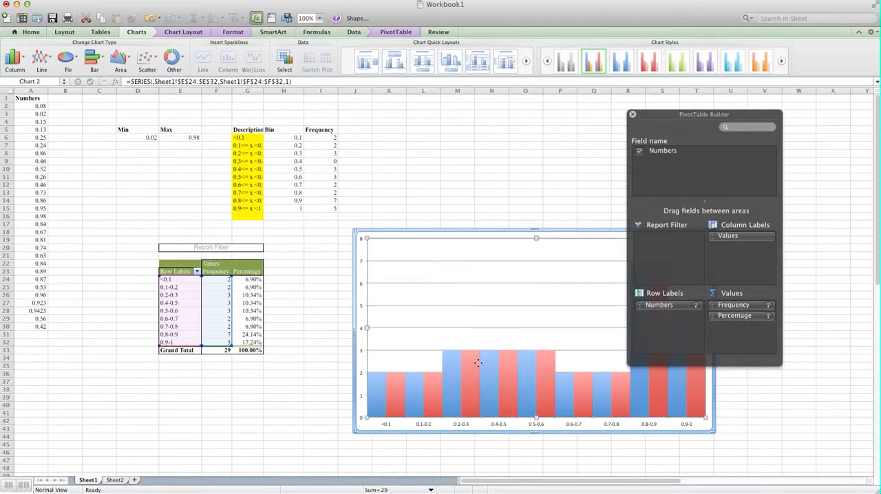
Step: Change the second series to a 2-D Line and move the chart beside the PivotTable, clear of the PivotTable Builder
click(471, 368)
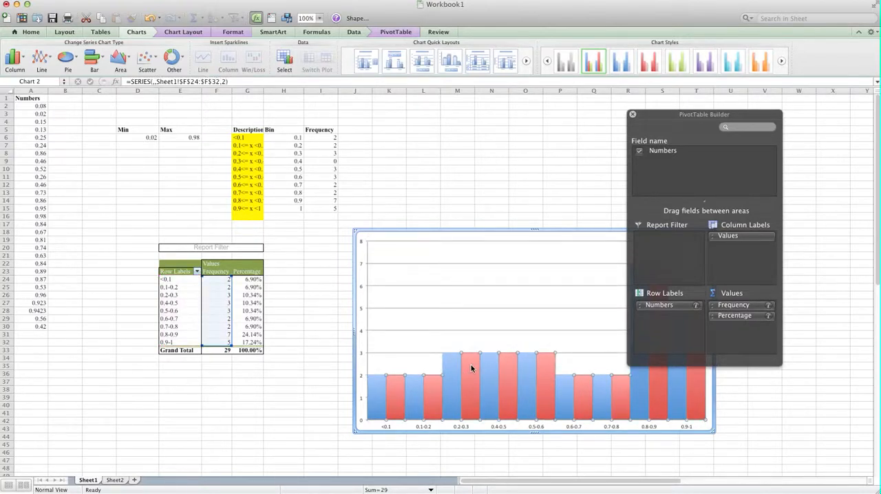
right_click(471, 369)
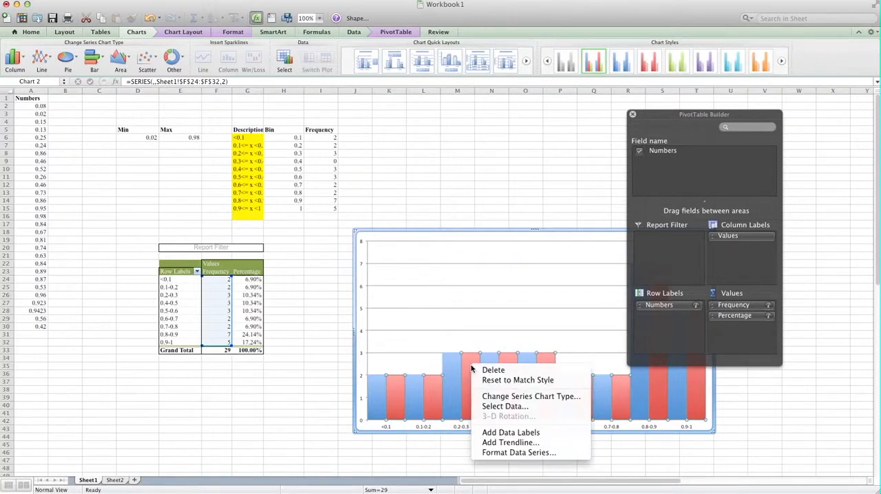
click(493, 398)
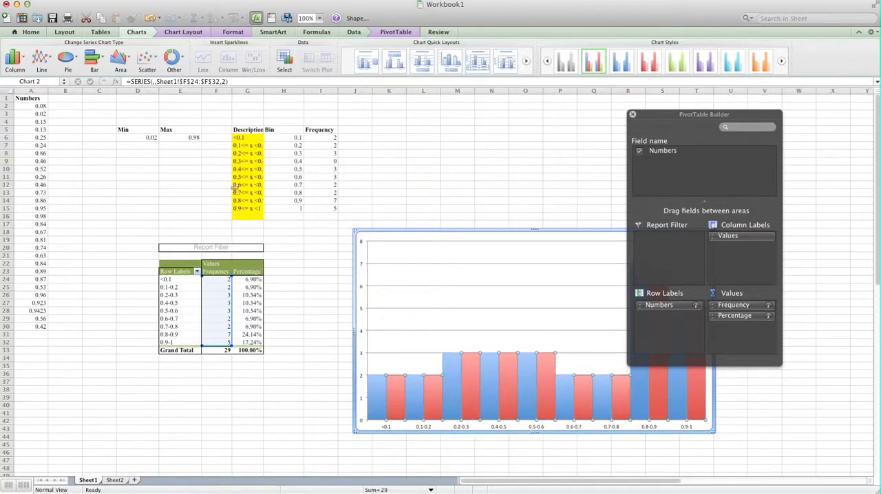
click(42, 60)
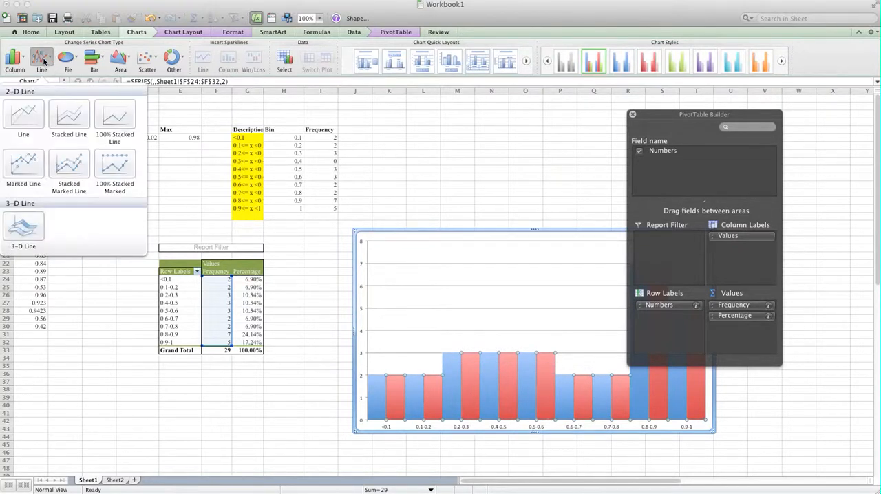
click(30, 120)
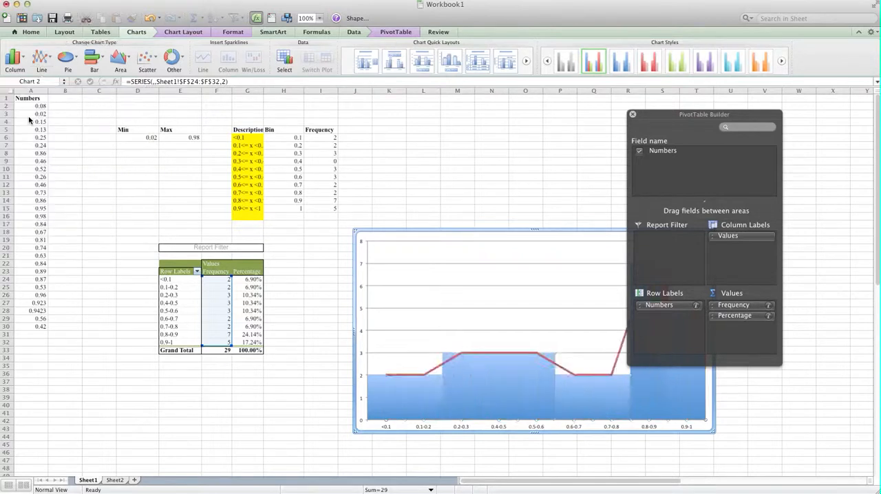
drag(695, 119, 826, 120)
drag(609, 230, 527, 228)
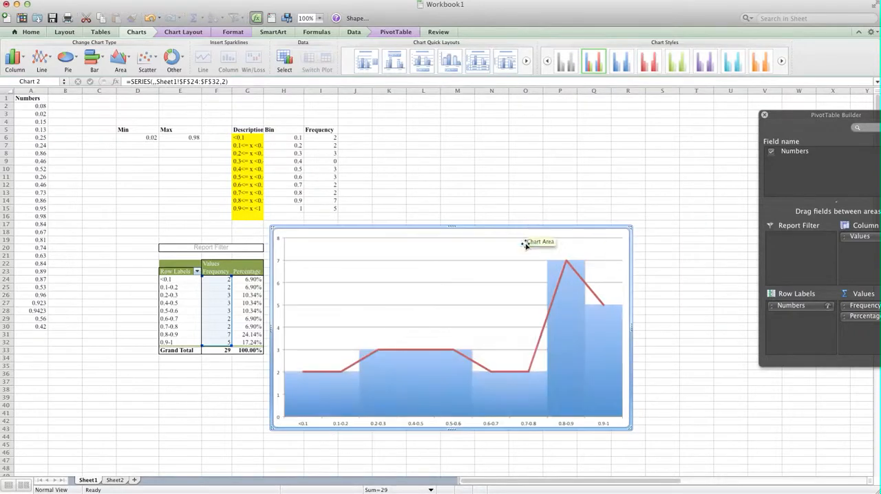
Step: Add data labels to the red line series and select the labels
right_click(538, 349)
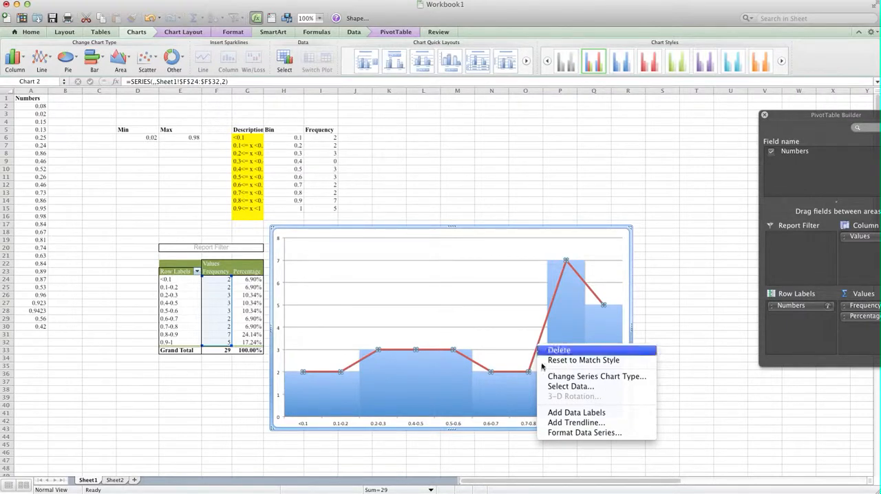
click(589, 413)
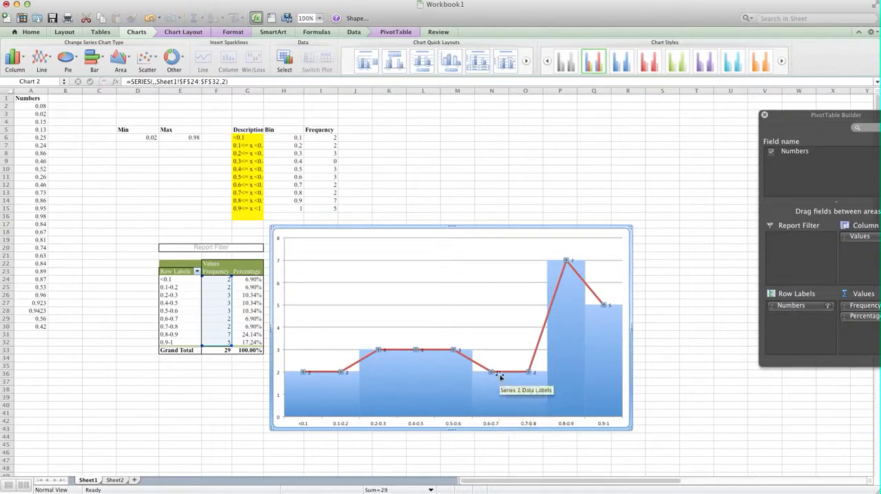
click(499, 373)
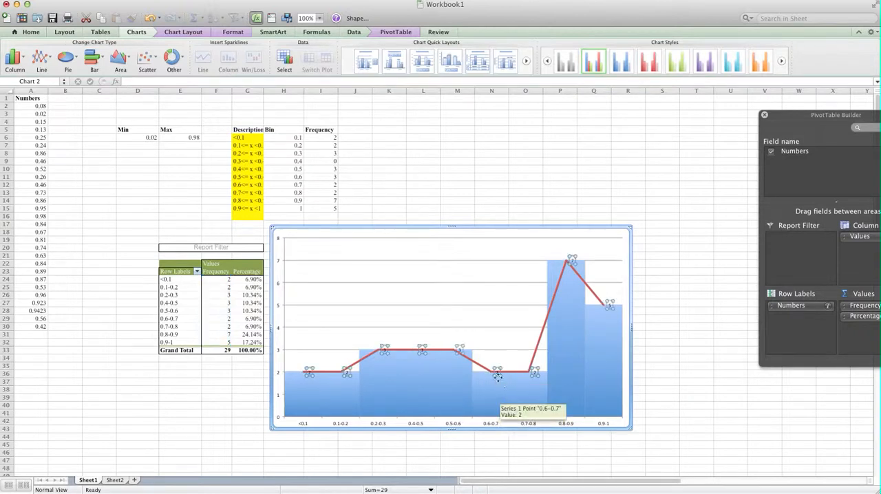
Step: Move the red line's data label for the 0.6-0.7 point above the line
key(Delete)
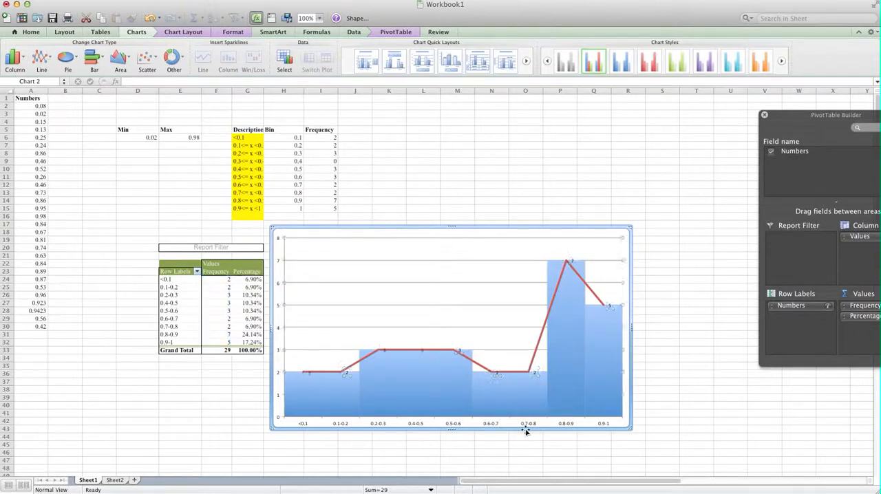
click(498, 374)
drag(499, 374, 497, 361)
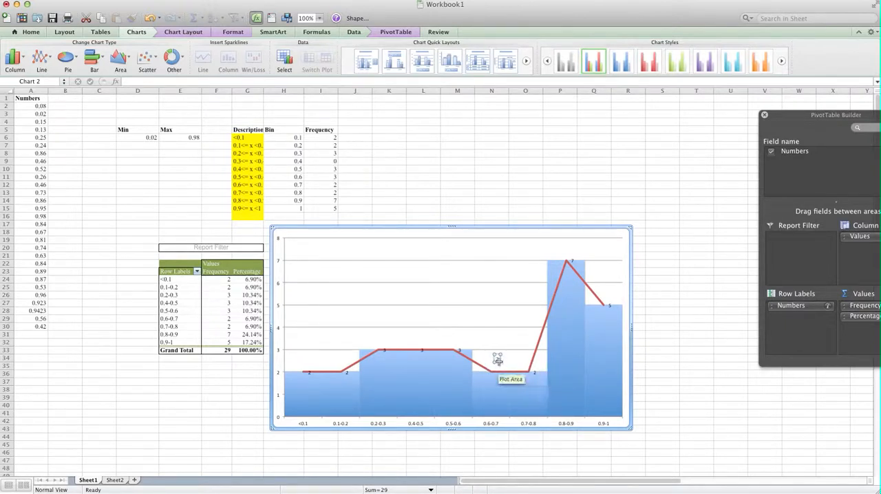
Step: Format the 0.6-0.7 data label's text as 14-point bold
right_click(499, 362)
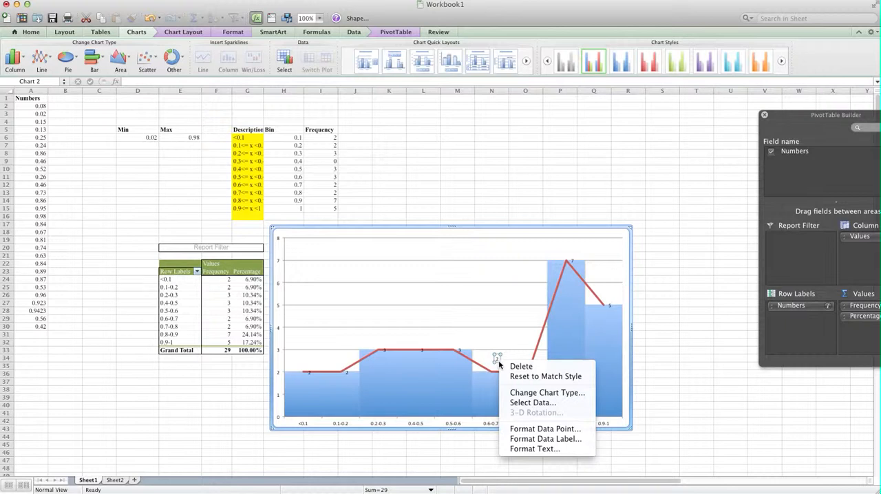
click(537, 449)
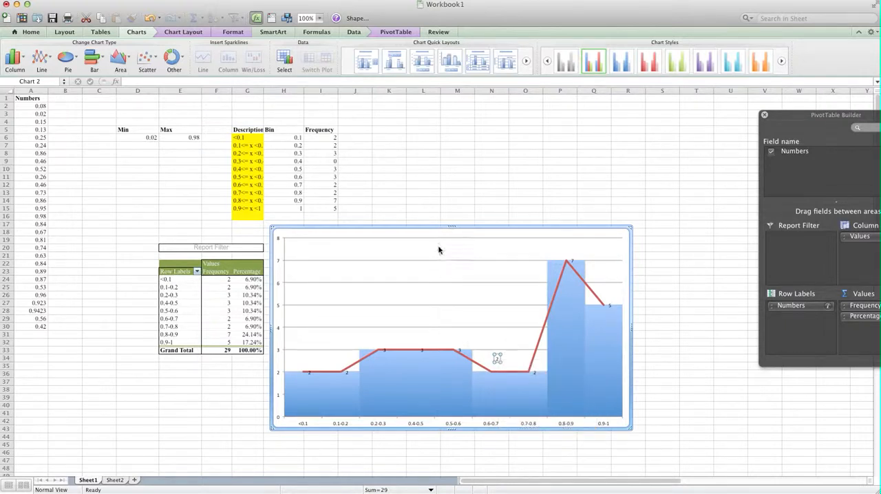
click(452, 226)
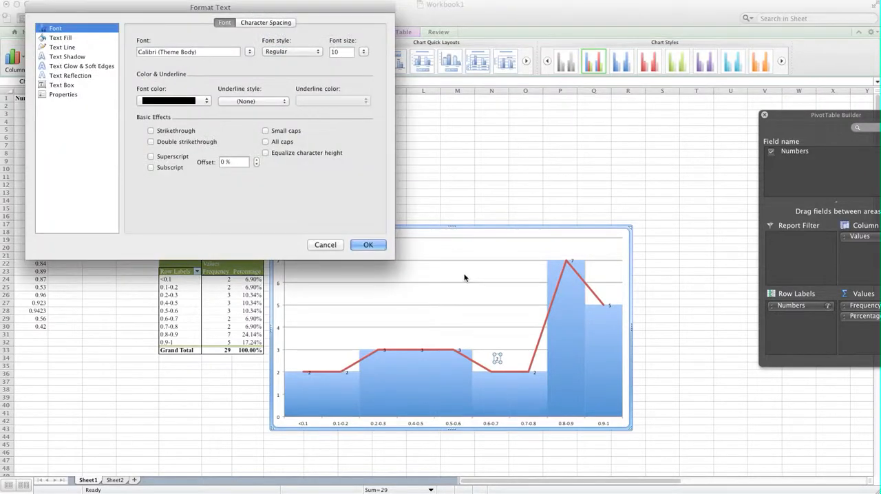
click(364, 51)
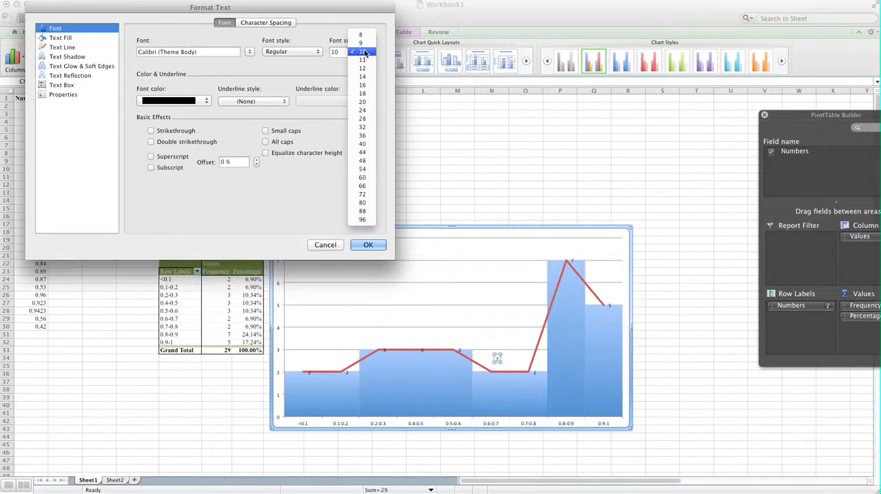
click(372, 79)
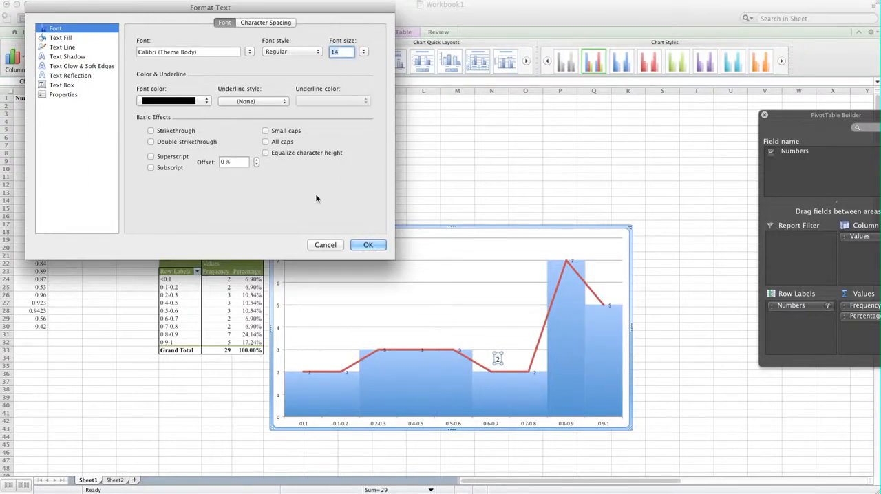
click(294, 52)
click(291, 69)
click(370, 245)
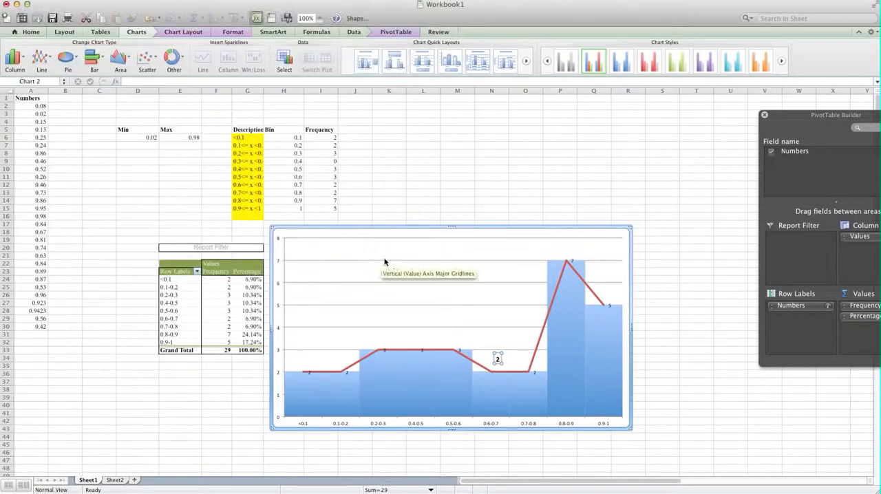
Step: Shift the plot area slightly toward the left edge of the chart
click(504, 360)
click(505, 360)
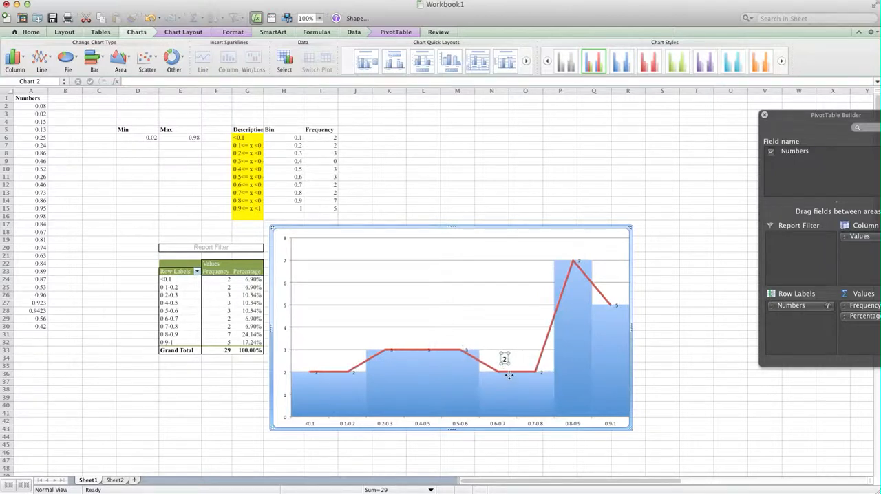
drag(515, 314, 506, 319)
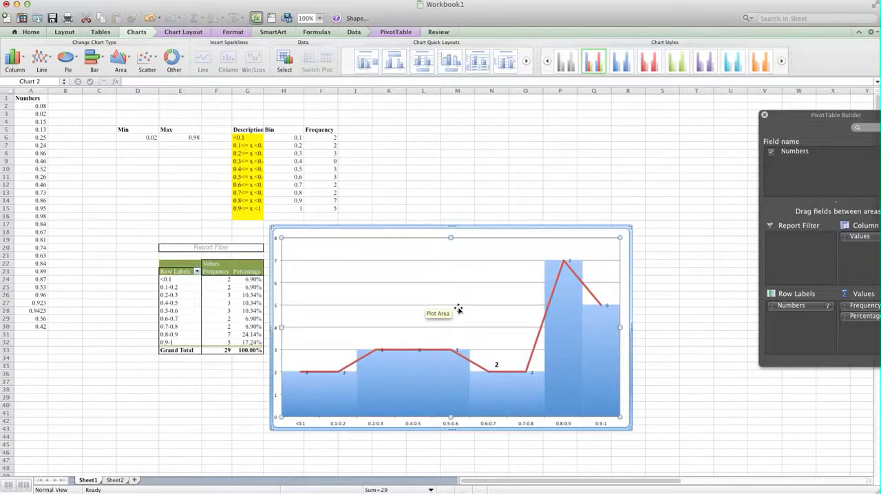
right_click(622, 427)
click(582, 398)
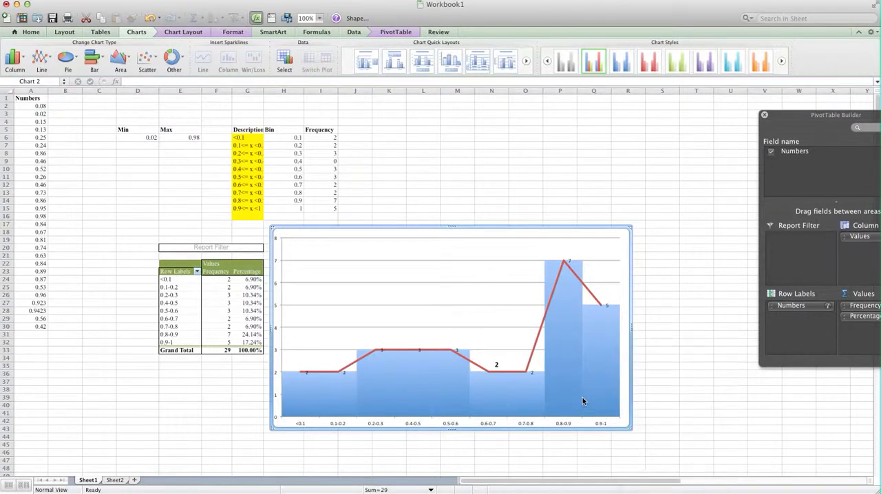
right_click(592, 397)
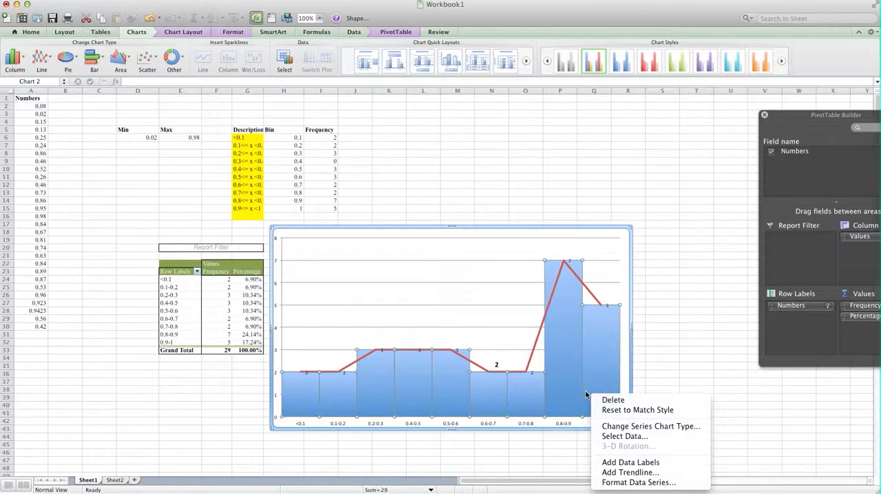
click(462, 272)
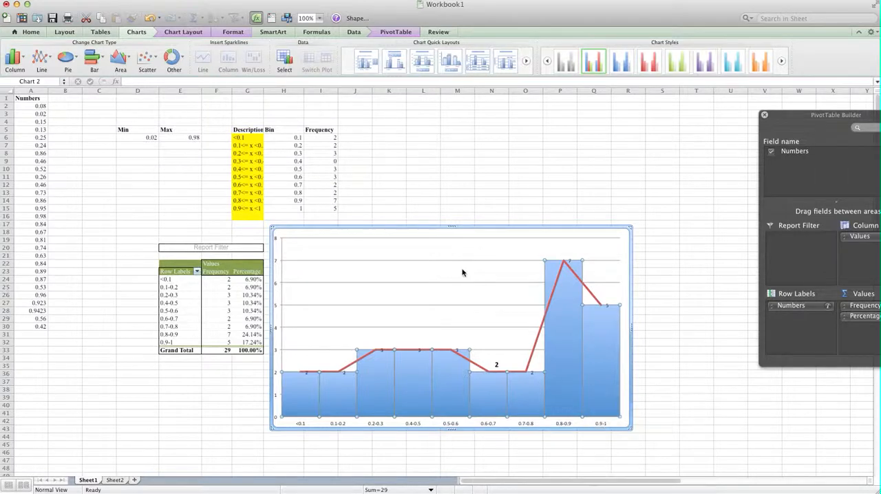
Step: Try a horizontal axis title below the chart's axis and delete it again
click(398, 253)
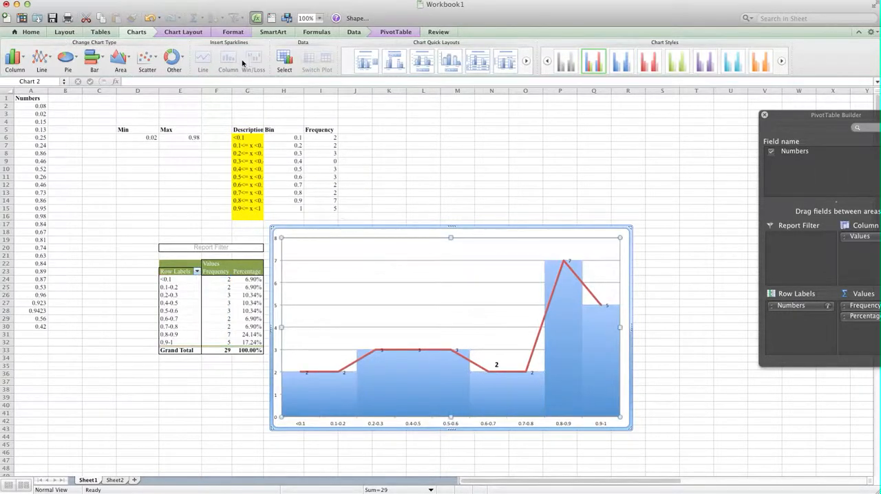
click(233, 32)
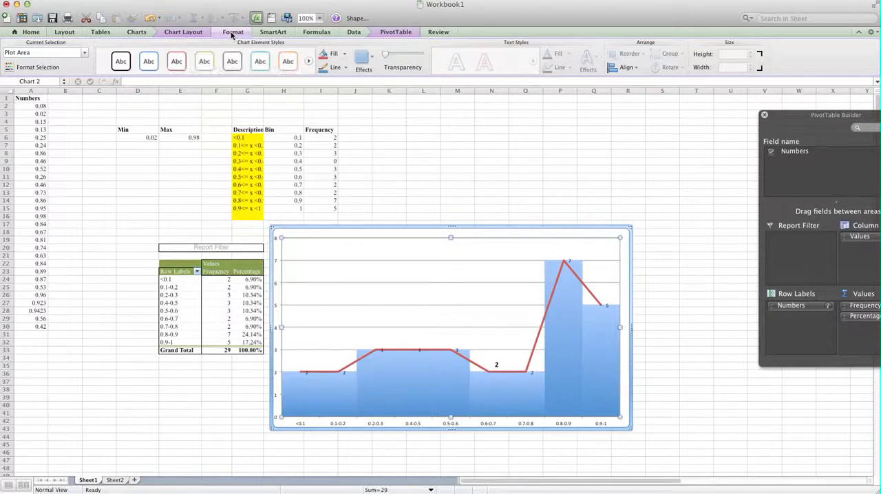
click(198, 32)
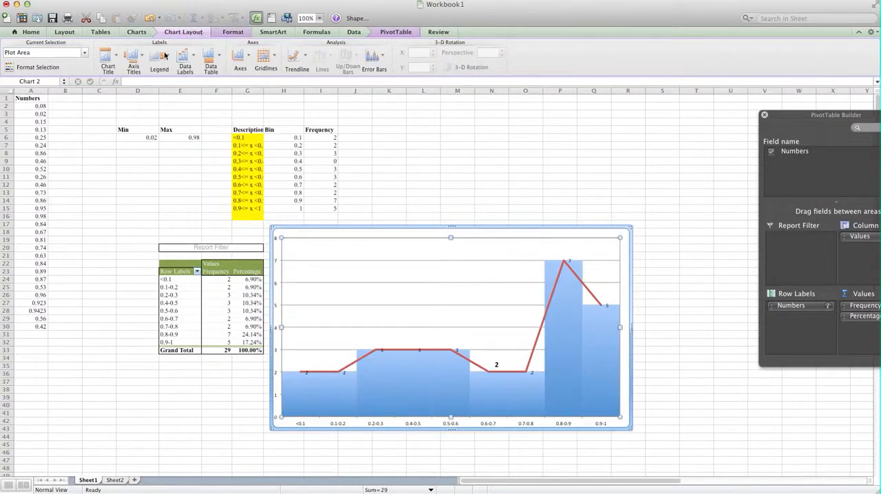
click(138, 63)
mouse_move(186, 72)
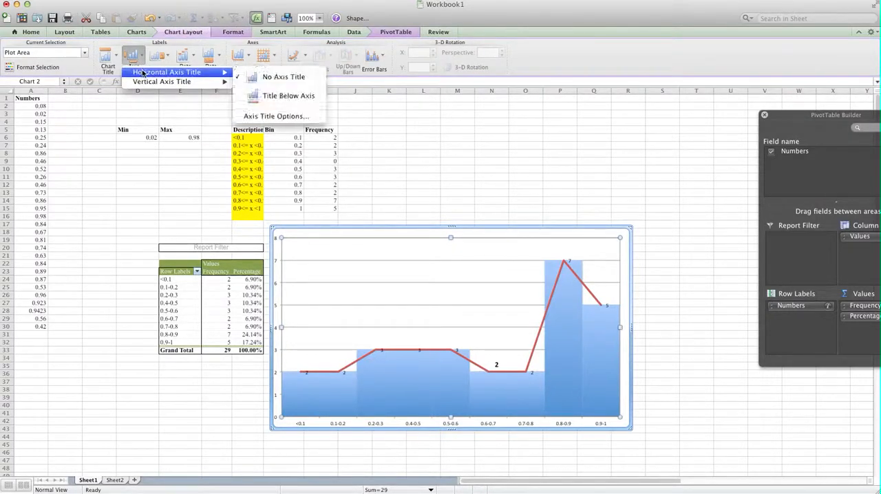
click(278, 95)
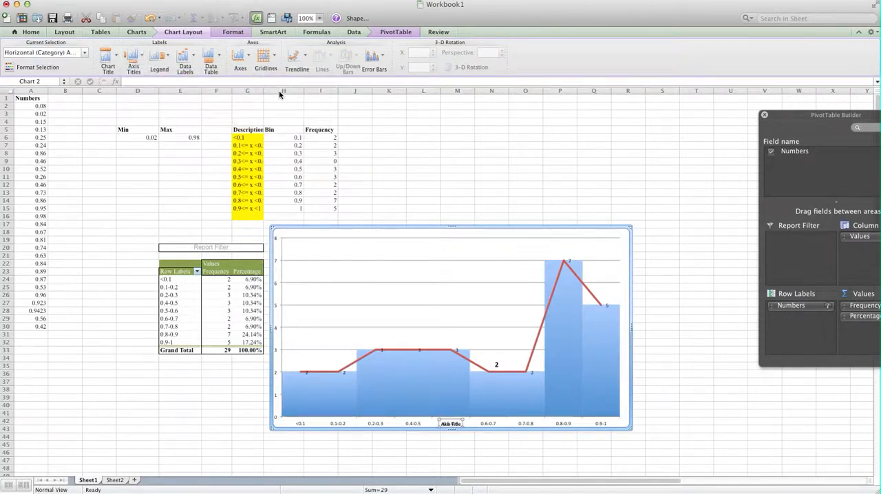
click(445, 427)
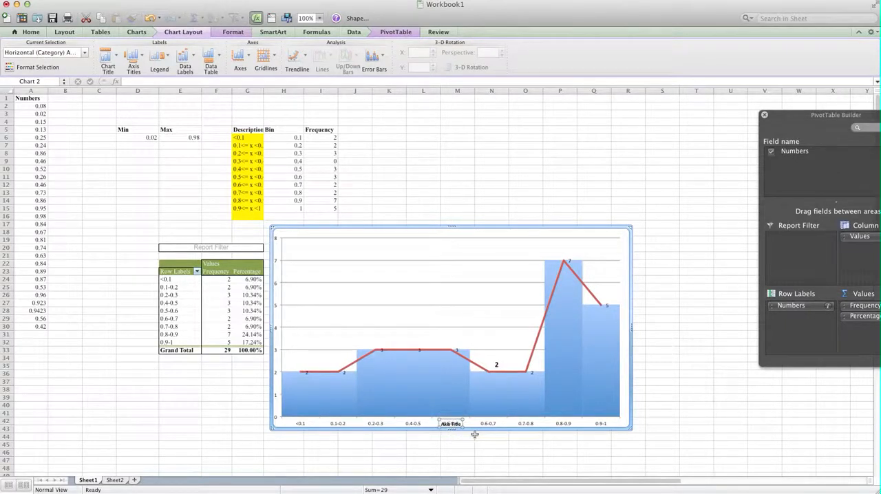
key(Delete)
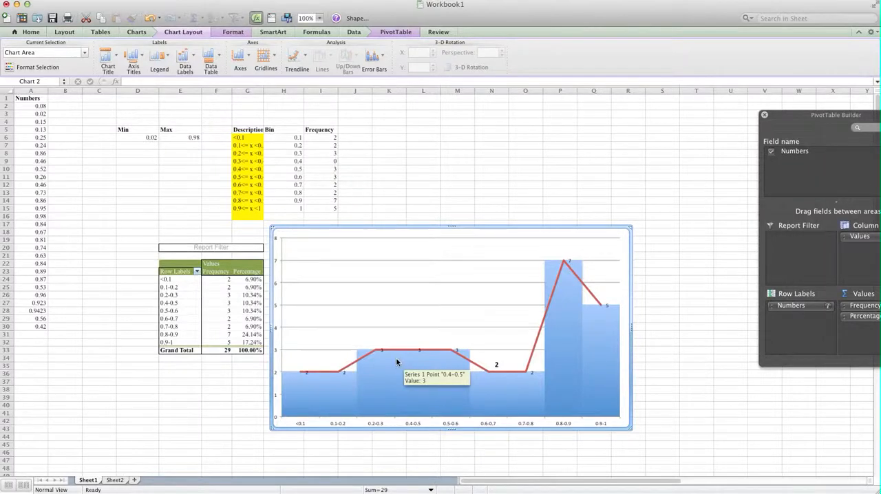
Step: Move the whole chart slightly up the sheet and deselect it
drag(534, 230, 534, 221)
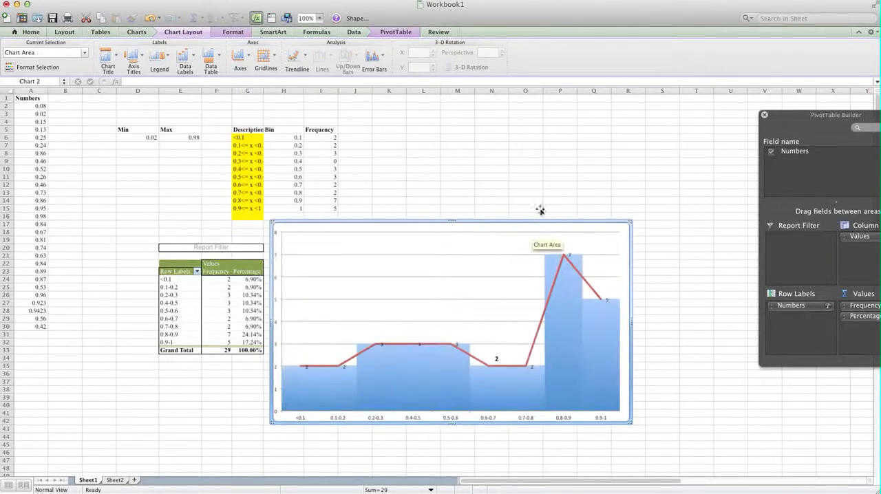
click(560, 185)
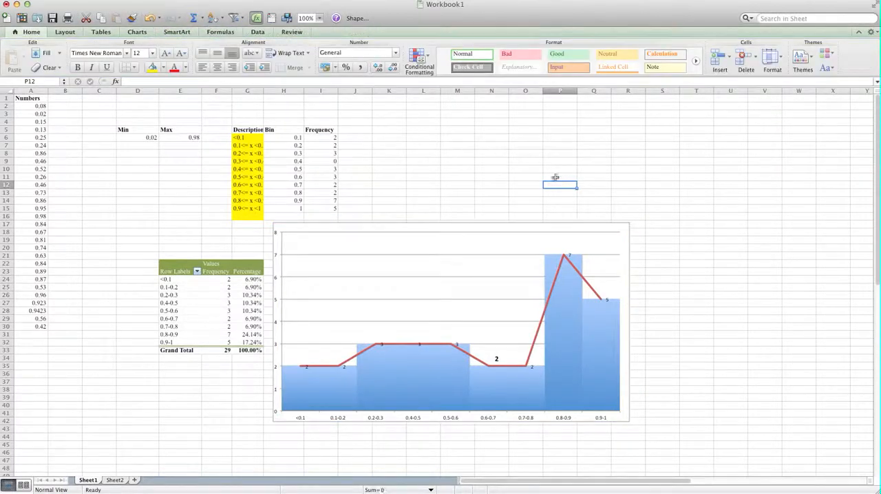
click(375, 416)
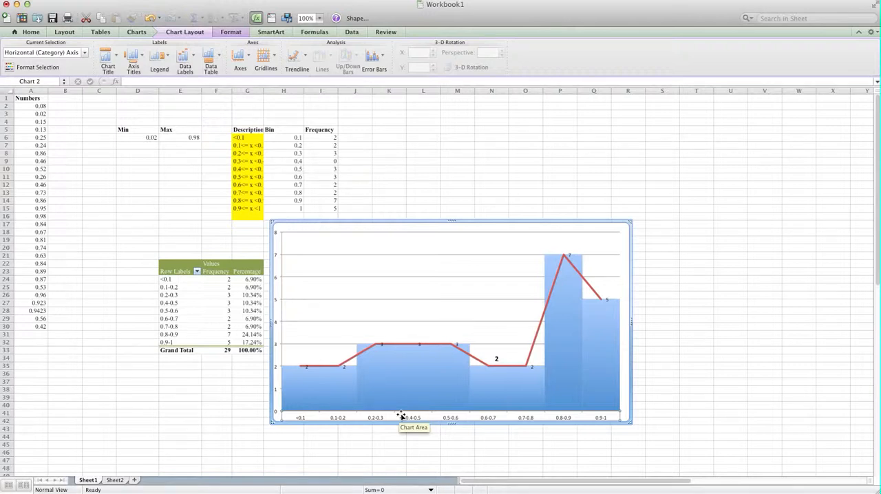
click(179, 265)
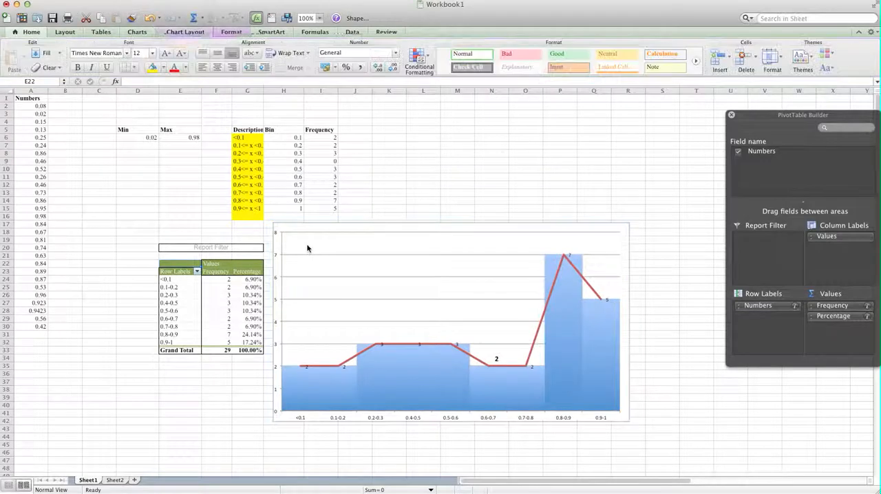
click(483, 177)
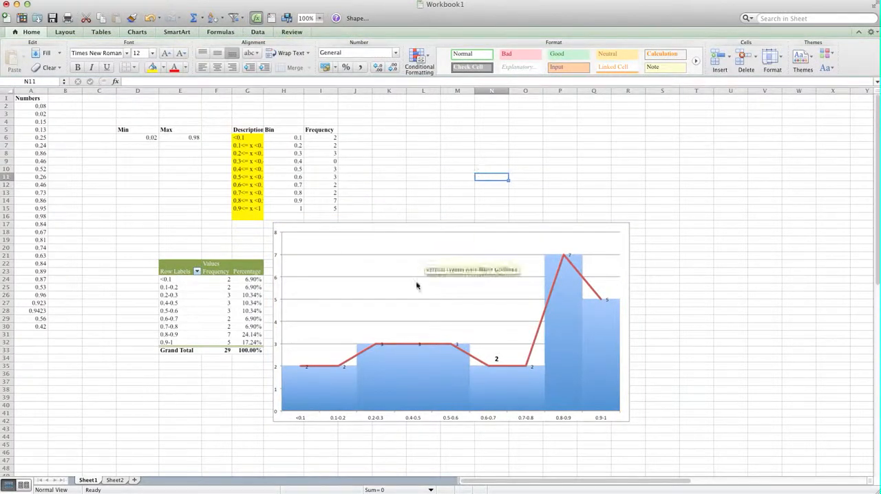